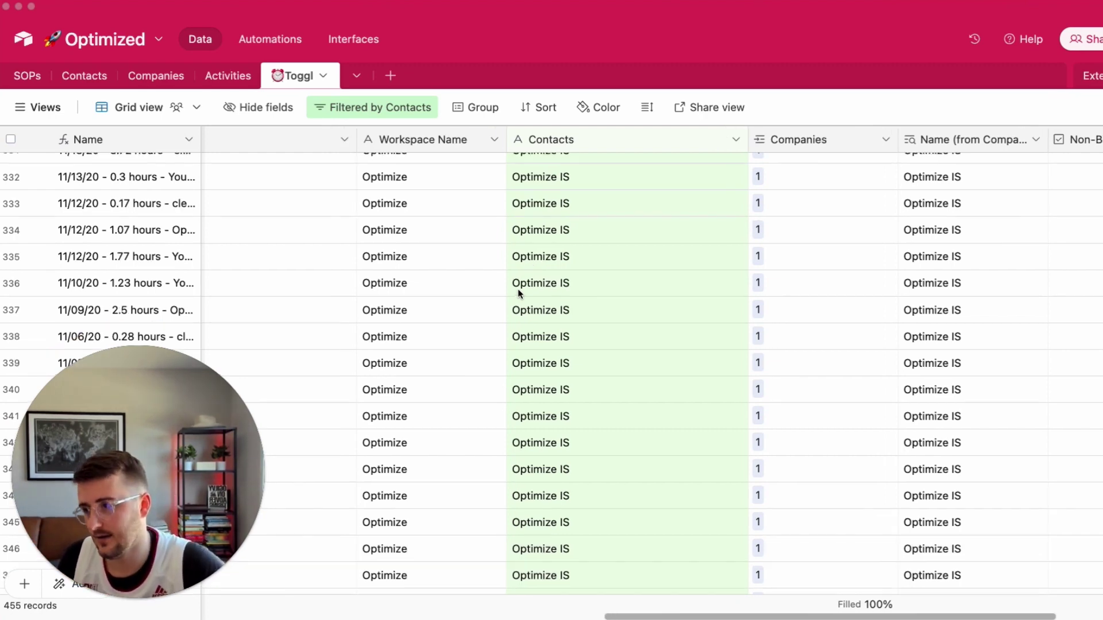
Step: Look through the Toggl table's time-entry fields, including minutes, hours, task description, project, client, workspace and contacts
scroll(518, 289, "left", 10)
scroll(412, 303, "left", 5)
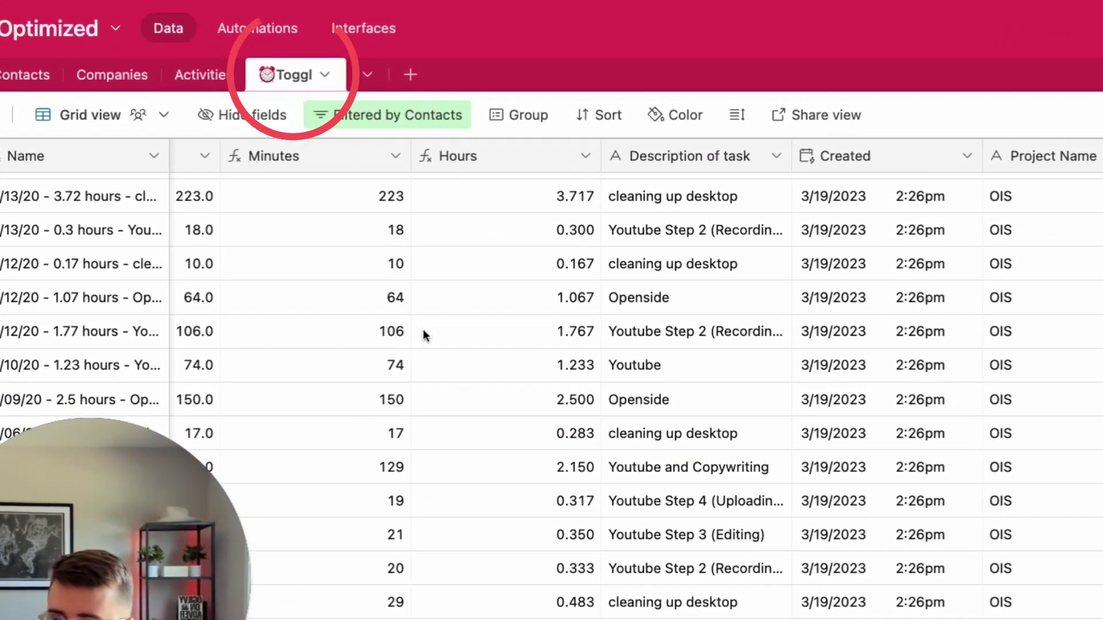
scroll(423, 332, "right", 2)
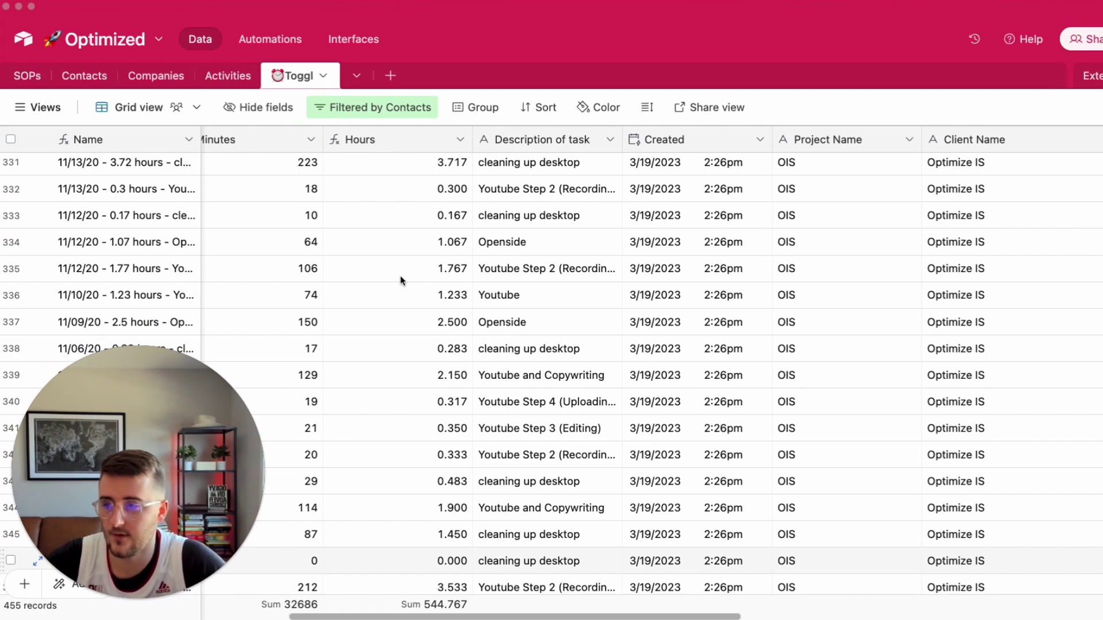
scroll(401, 281, "right", 7)
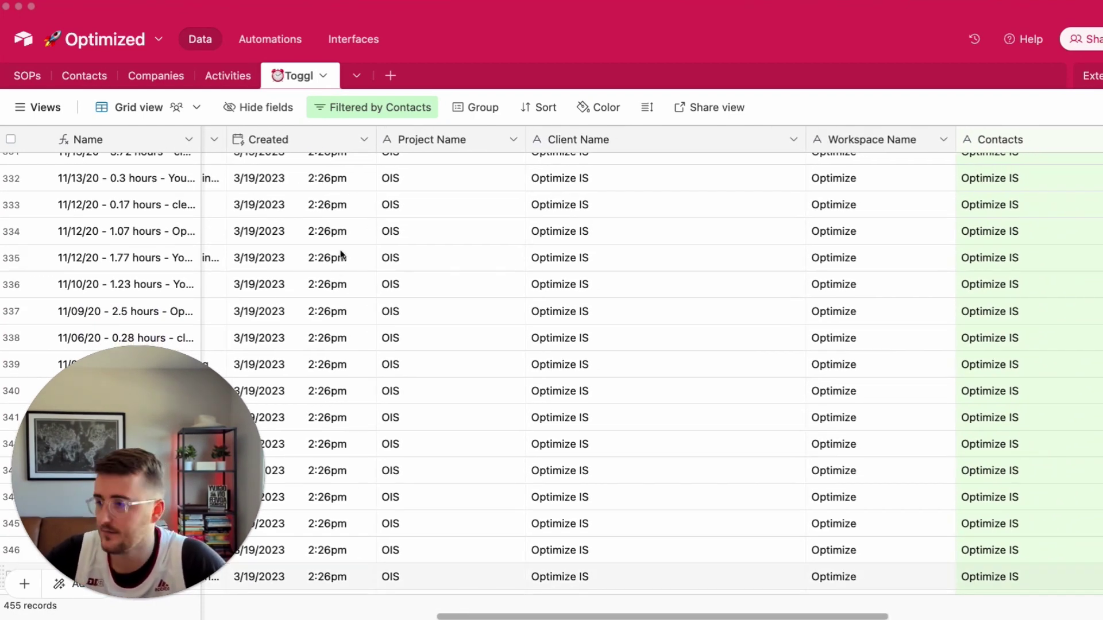
scroll(341, 255, "right", 2)
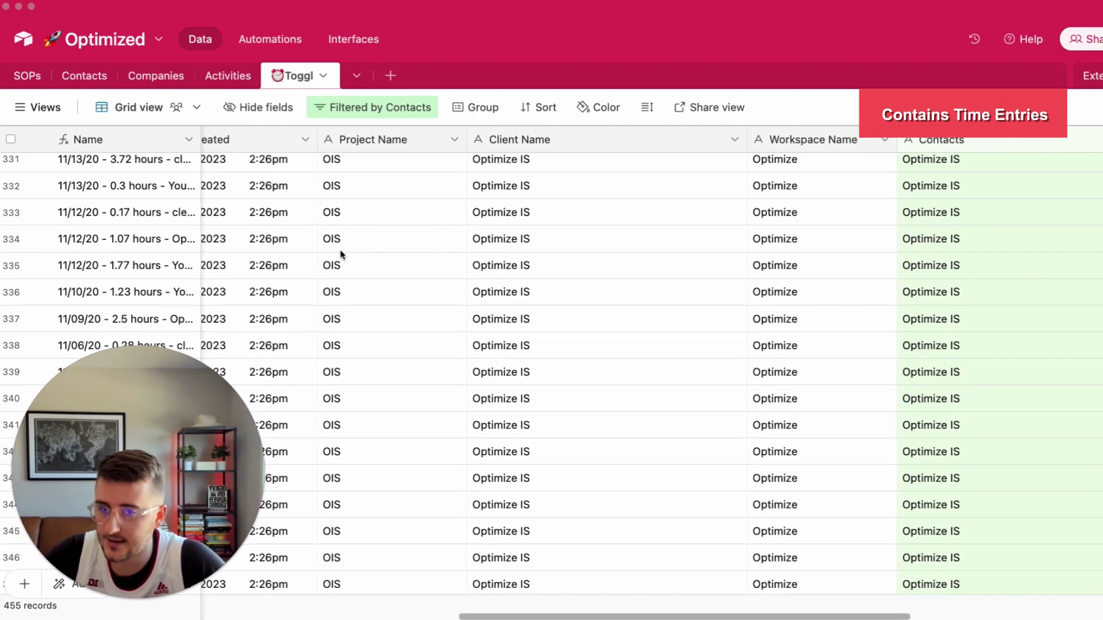
scroll(341, 255, "right", 2)
scroll(341, 255, "down", 1)
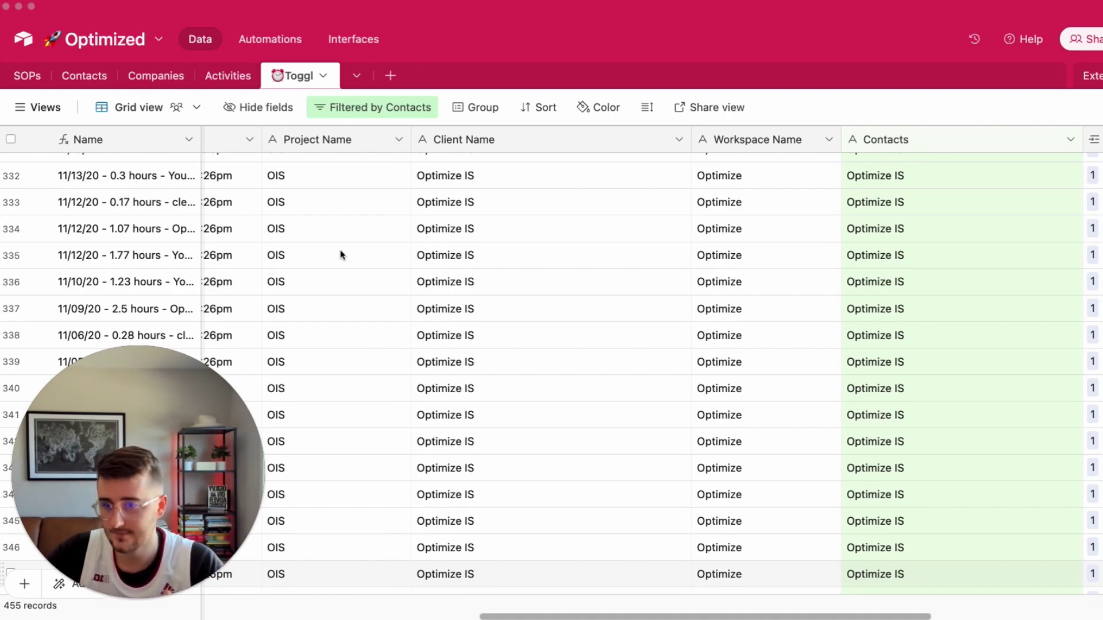
scroll(770, 311, "right", 5)
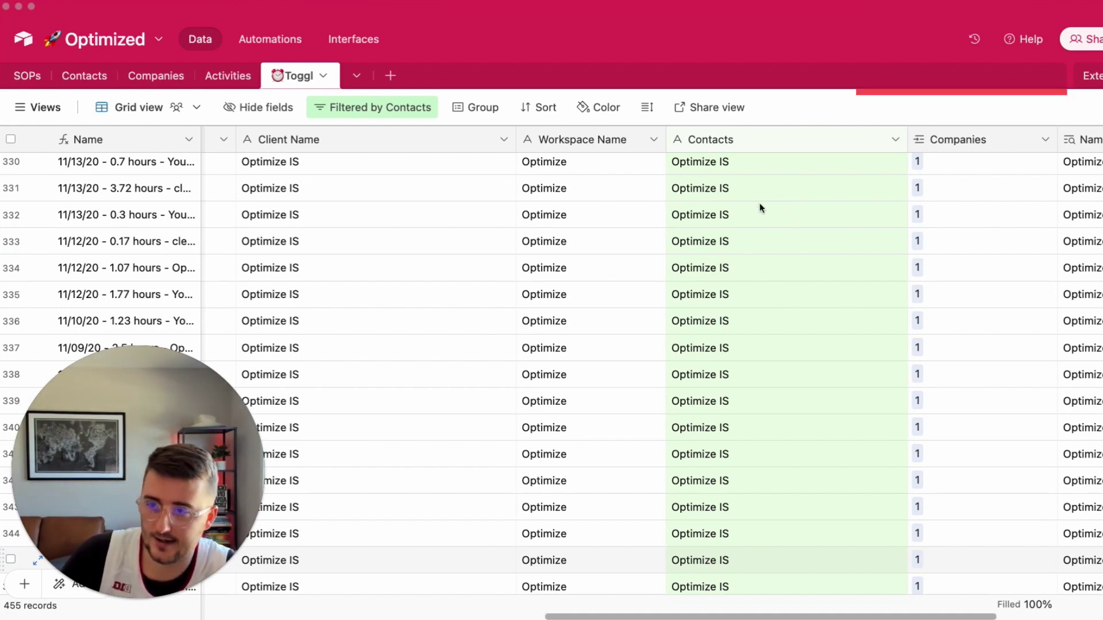
Step: Compare the Contacts text values with the linked Companies records across the time entries in the Toggl table
left_click(744, 212)
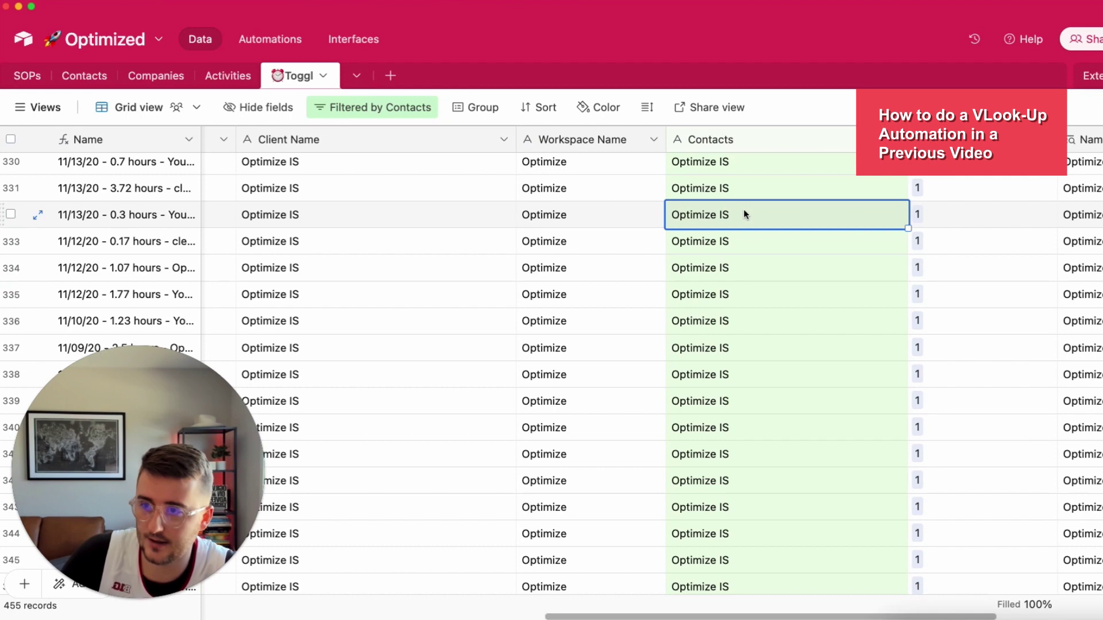
left_click(998, 214)
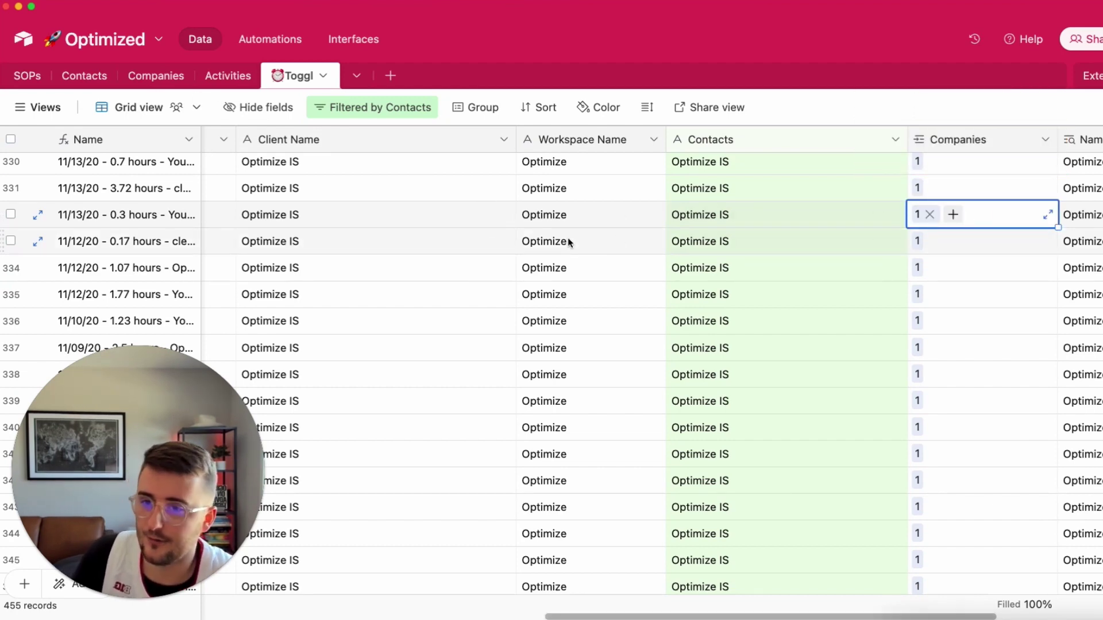
scroll(750, 278, "right", 4)
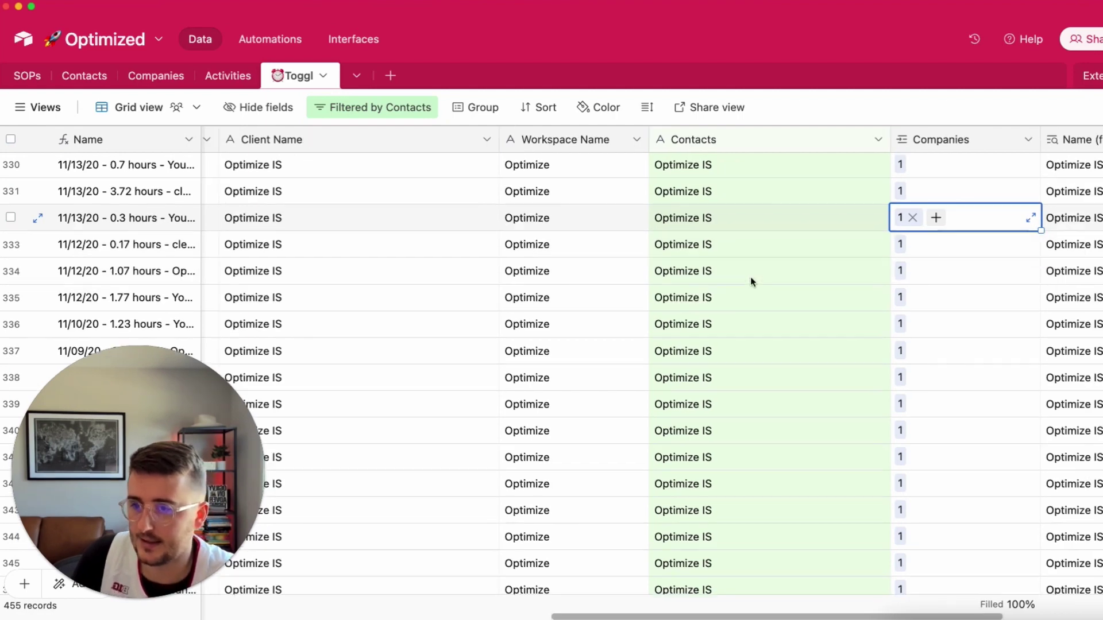
scroll(750, 278, "up", 10)
scroll(751, 281, "up", 5)
scroll(750, 281, "left", 1)
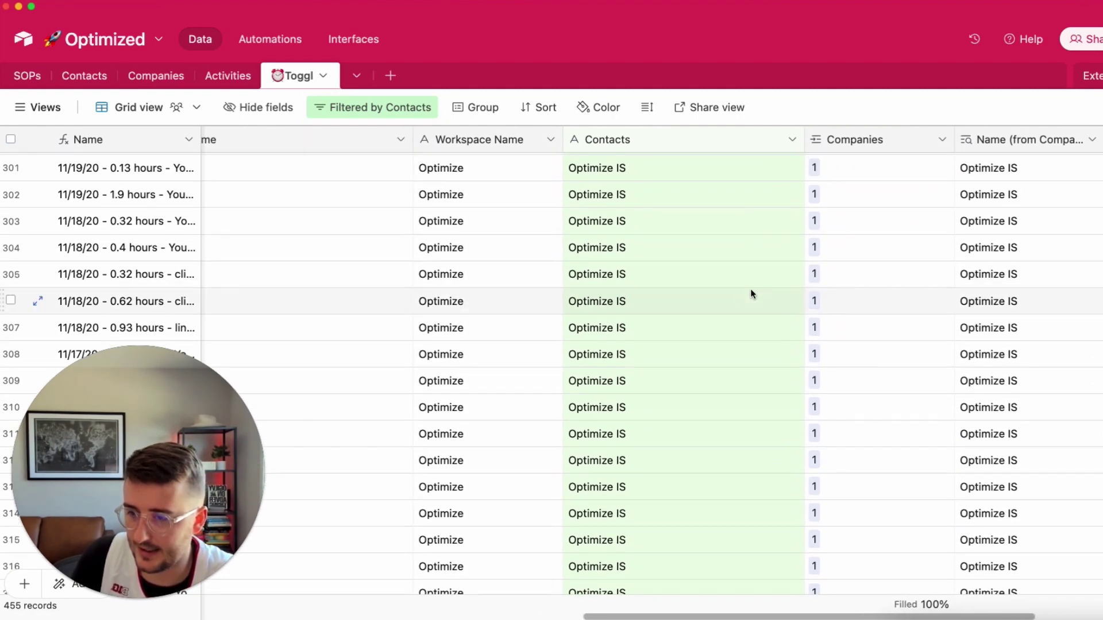
left_click(859, 275)
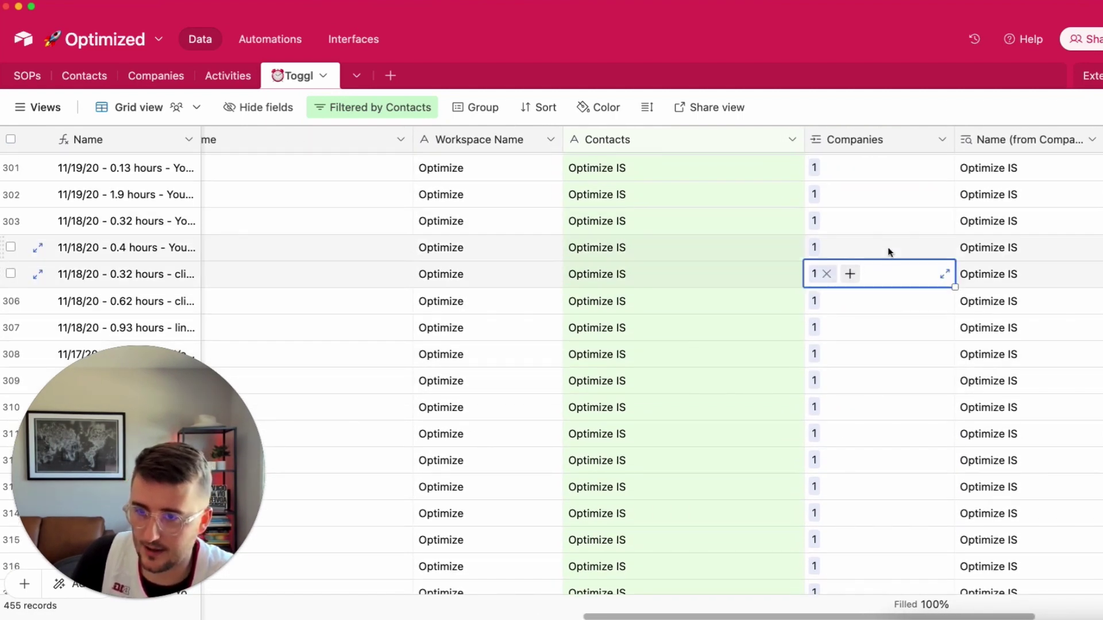
scroll(689, 279, "down", 1)
scroll(636, 276, "down", 3)
scroll(637, 277, "right", 1)
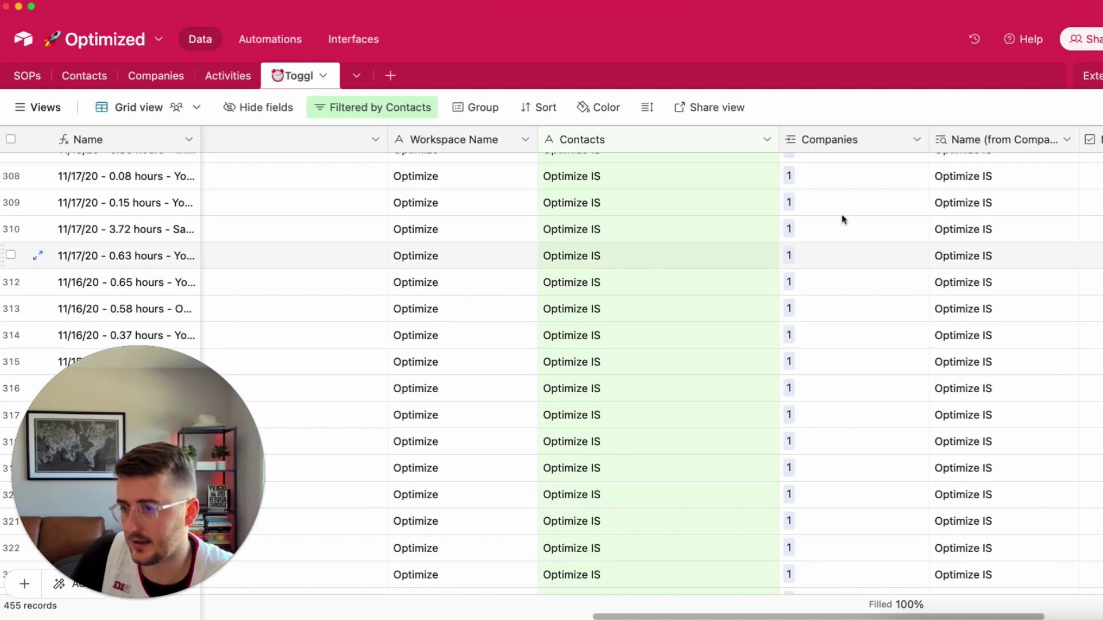
Step: Inspect the whole Companies link field next to the Contacts field in the Toggl table
left_click(805, 144)
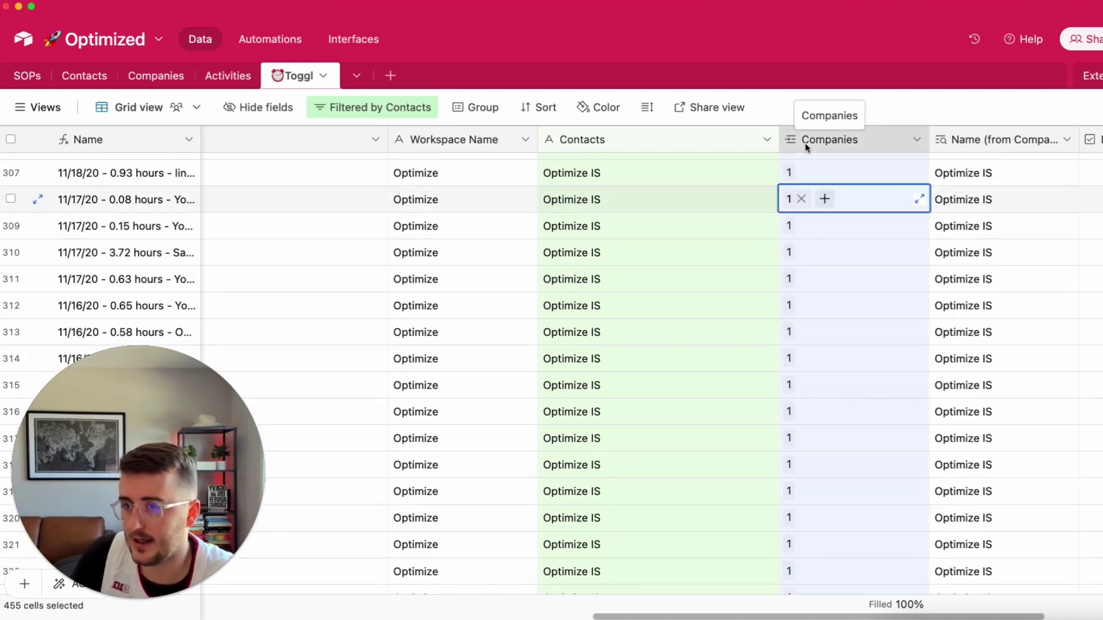
left_click(662, 209)
scroll(662, 209, "up", 4)
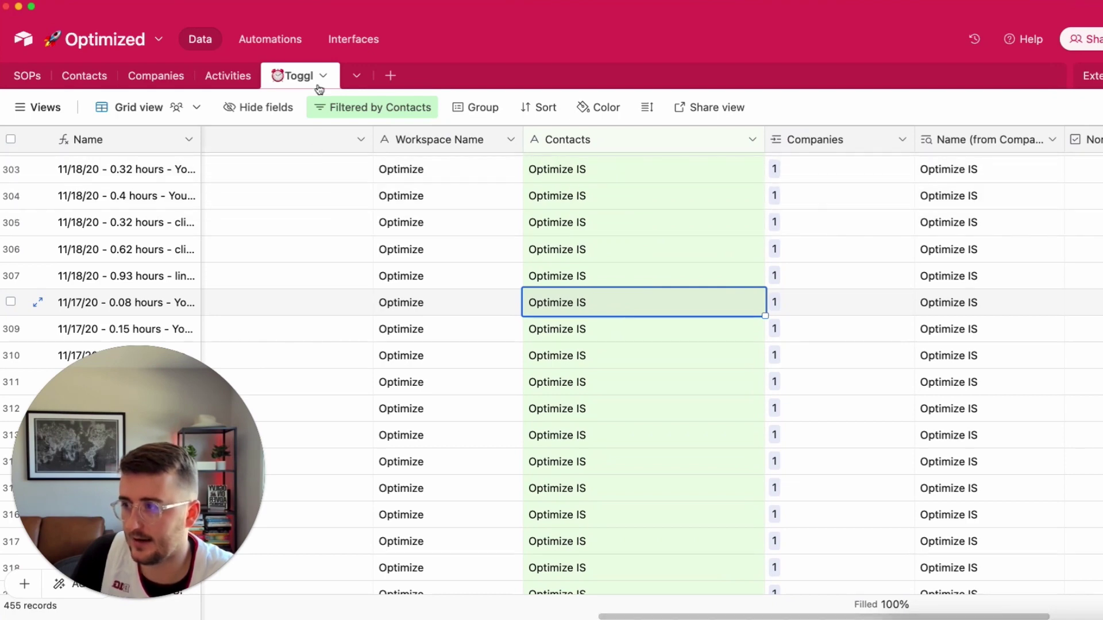
scroll(574, 172, "down", 4)
left_click(805, 142)
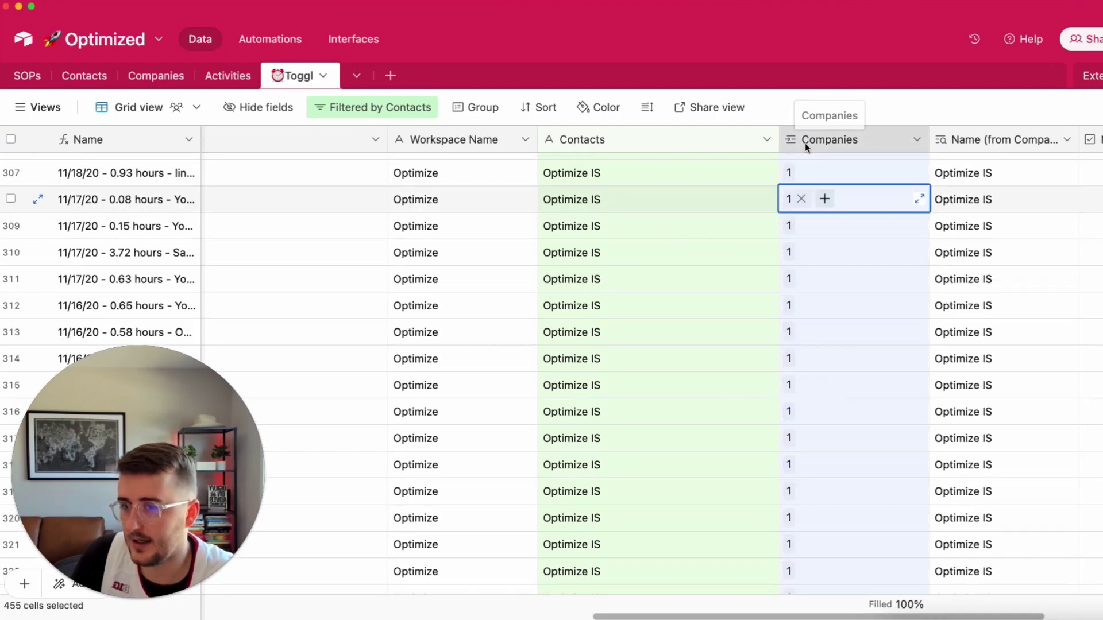
left_click(662, 208)
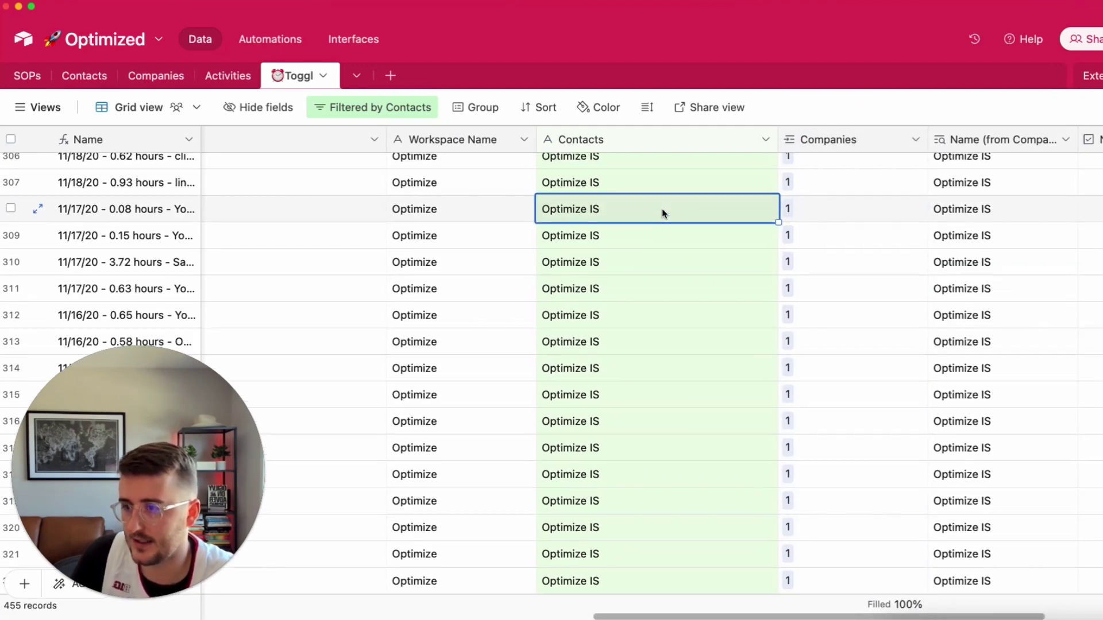
scroll(654, 201, "up", 4)
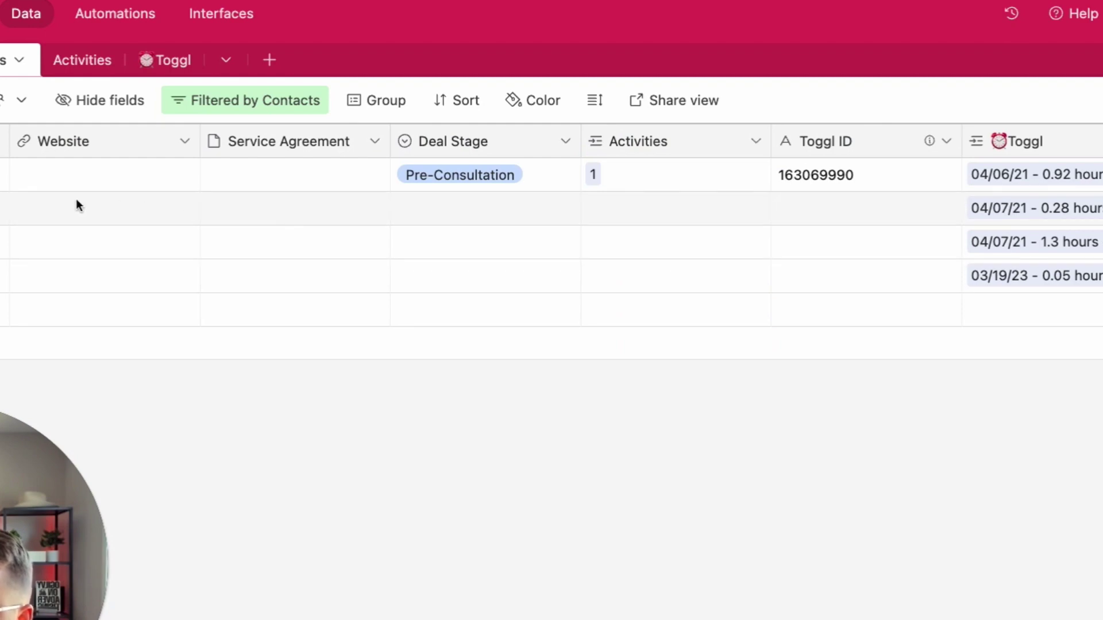
Step: Review the Companies table's fields and browse the Toggl time entries linked to the Optimize IS company
scroll(256, 193, "left", 2)
scroll(253, 190, "right", 4)
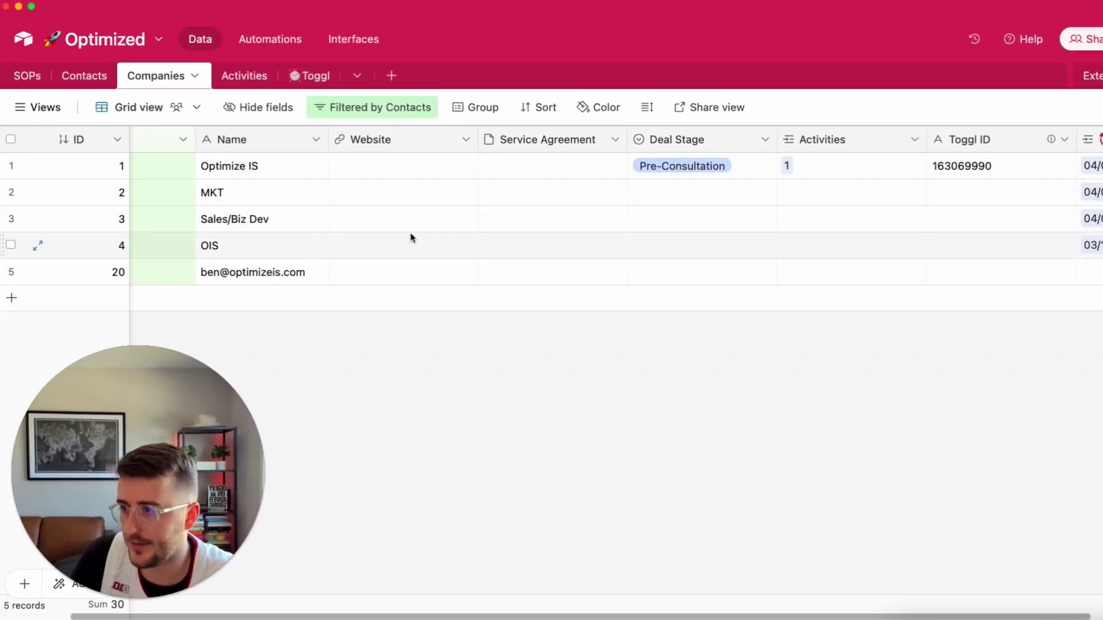
scroll(563, 211, "right", 3)
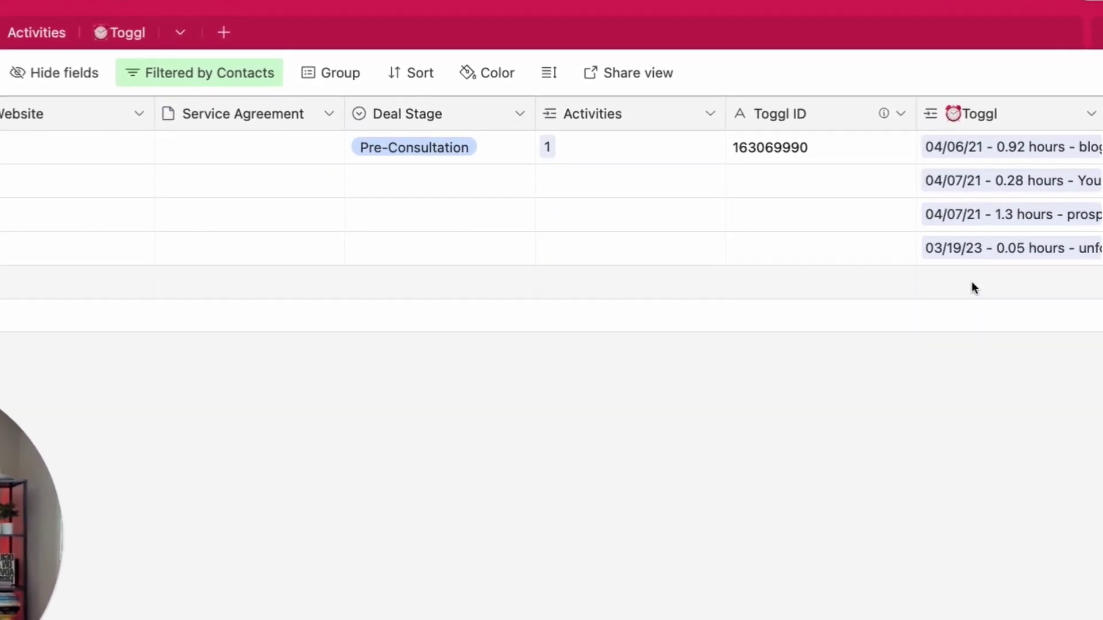
scroll(766, 240, "left", 5)
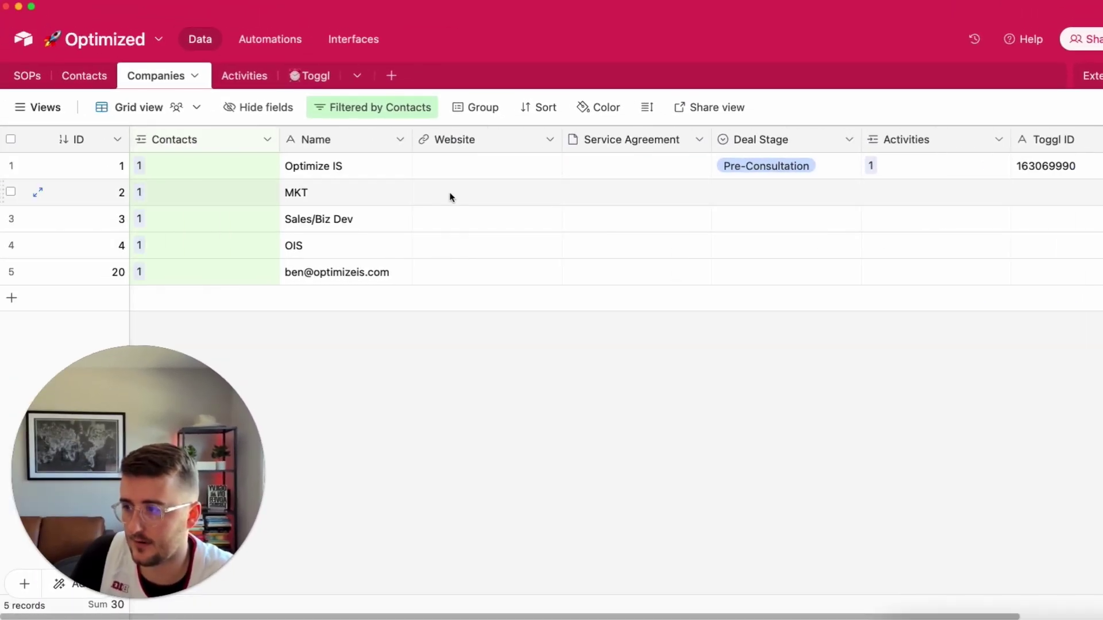
scroll(597, 218, "right", 3)
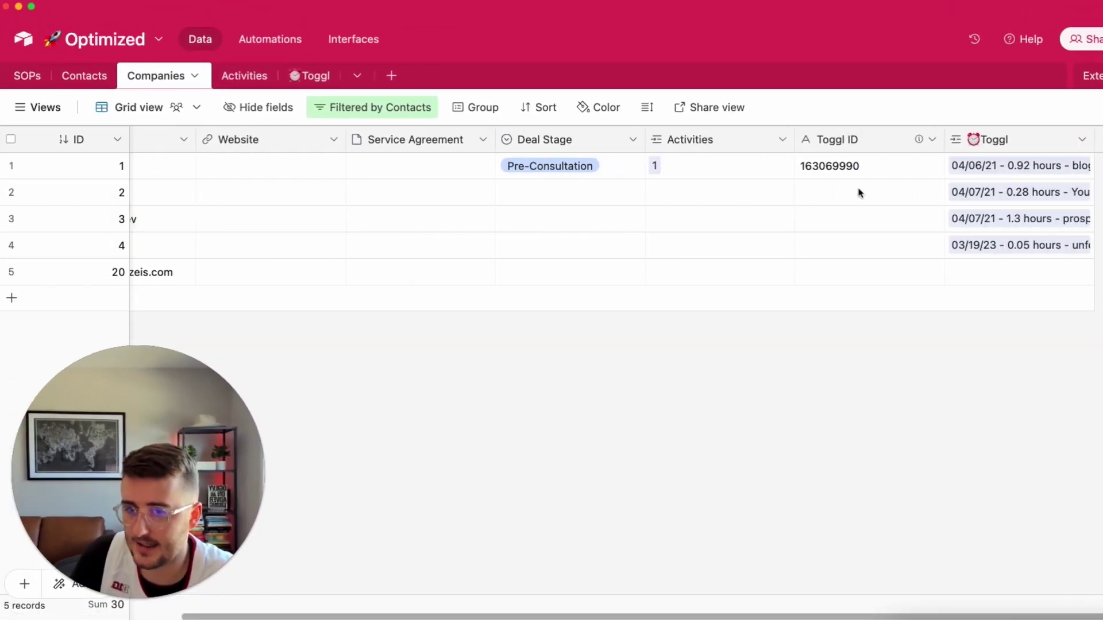
left_click(1004, 164)
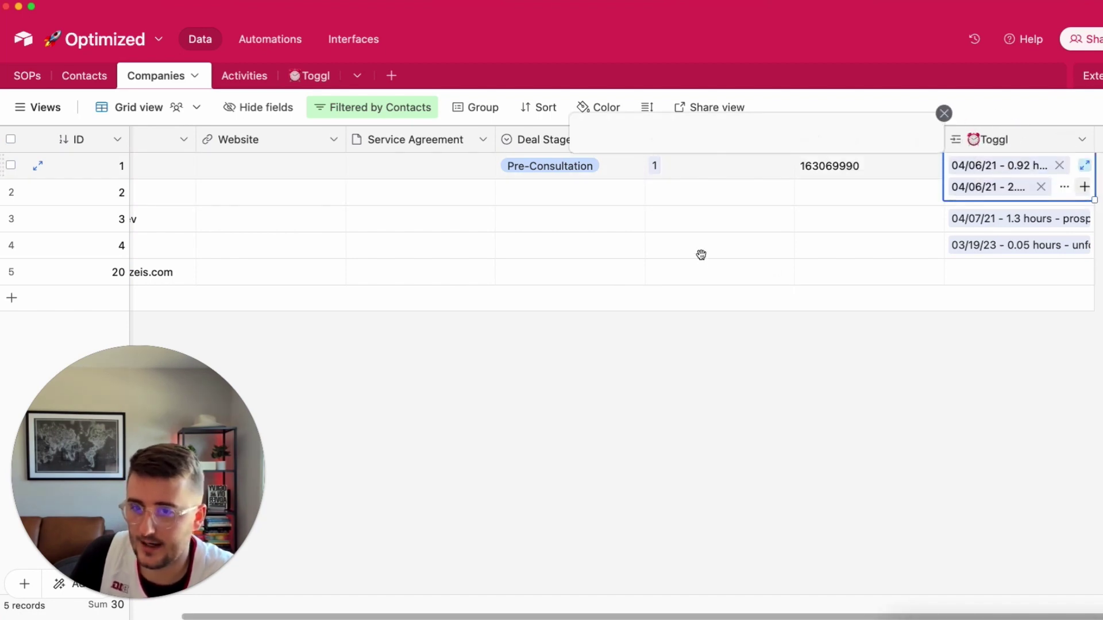
scroll(650, 352, "down", 15)
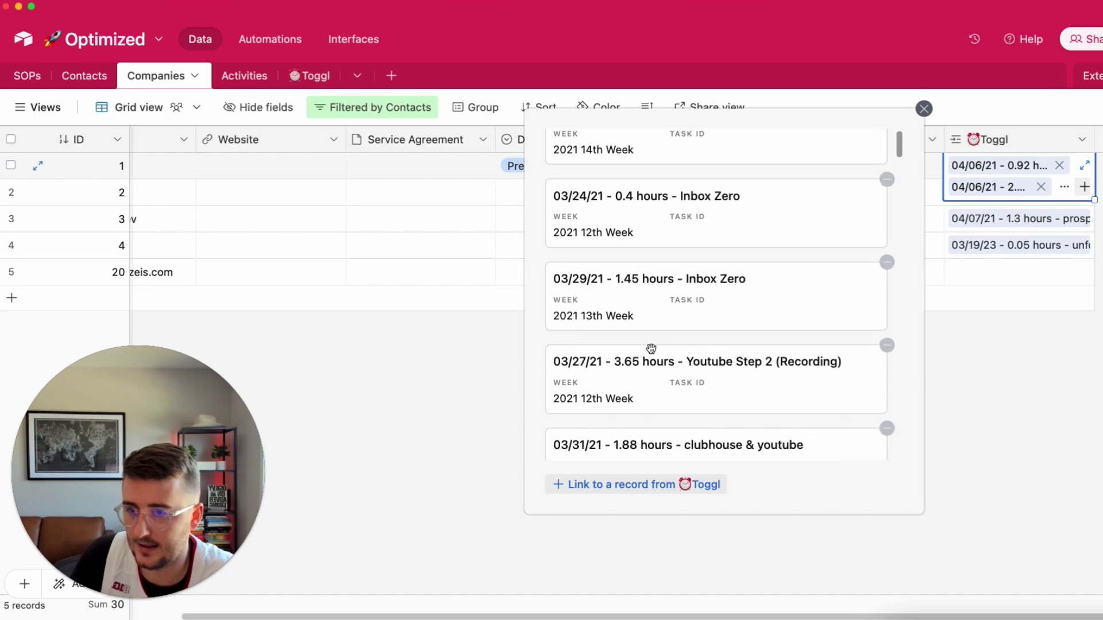
left_click(1009, 394)
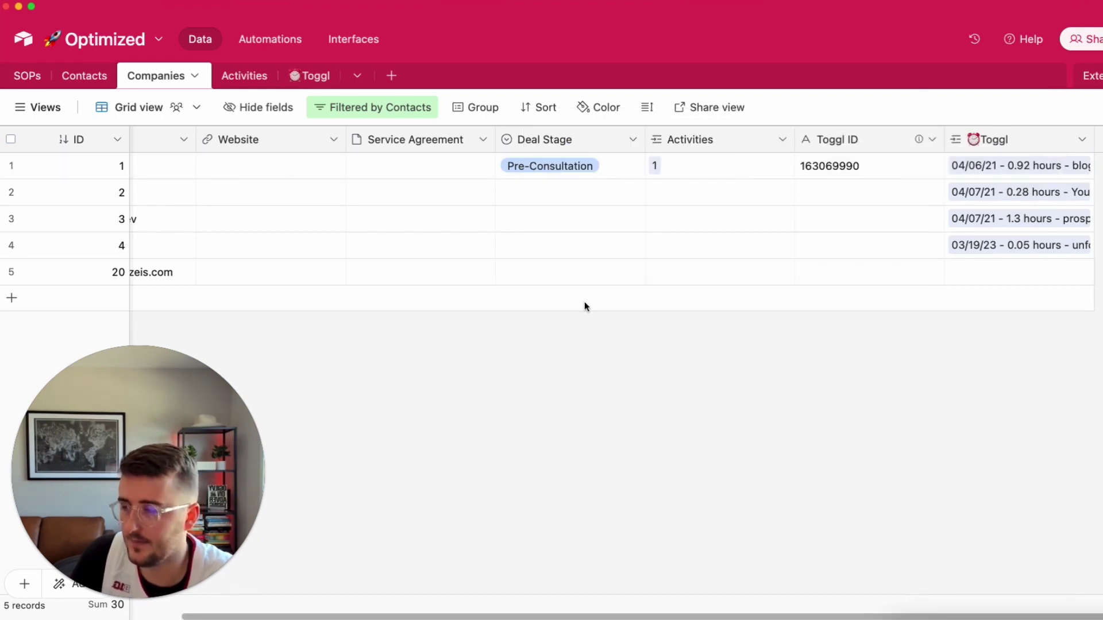
Step: Return to the Toggl table and examine the Seconds number field and the Minutes formula field
left_click(310, 77)
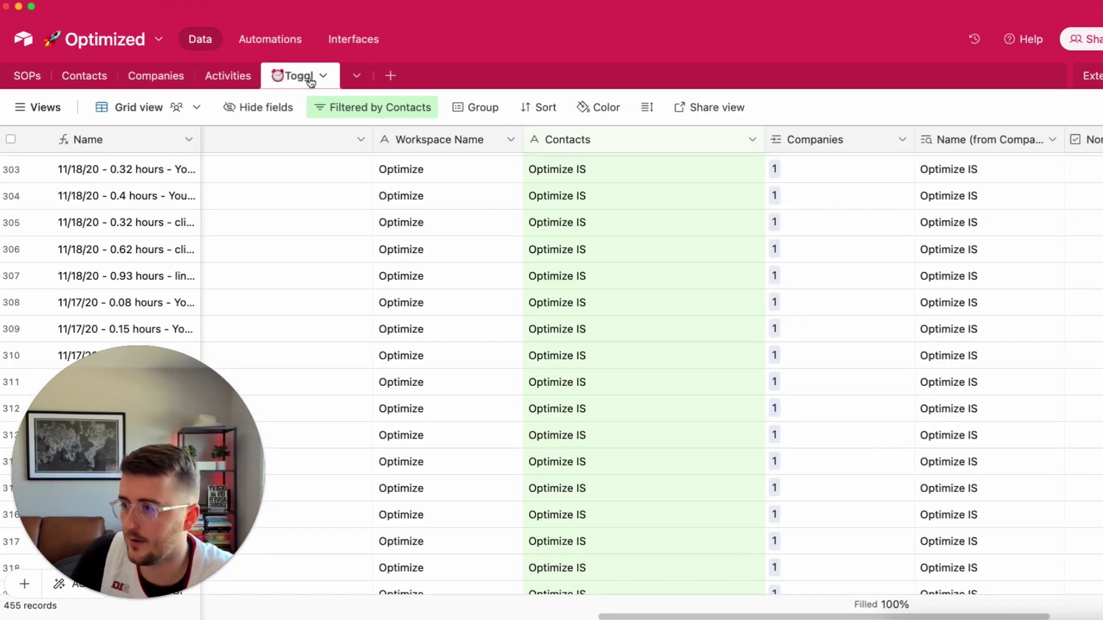
scroll(364, 235, "left", 5)
scroll(364, 236, "left", 10)
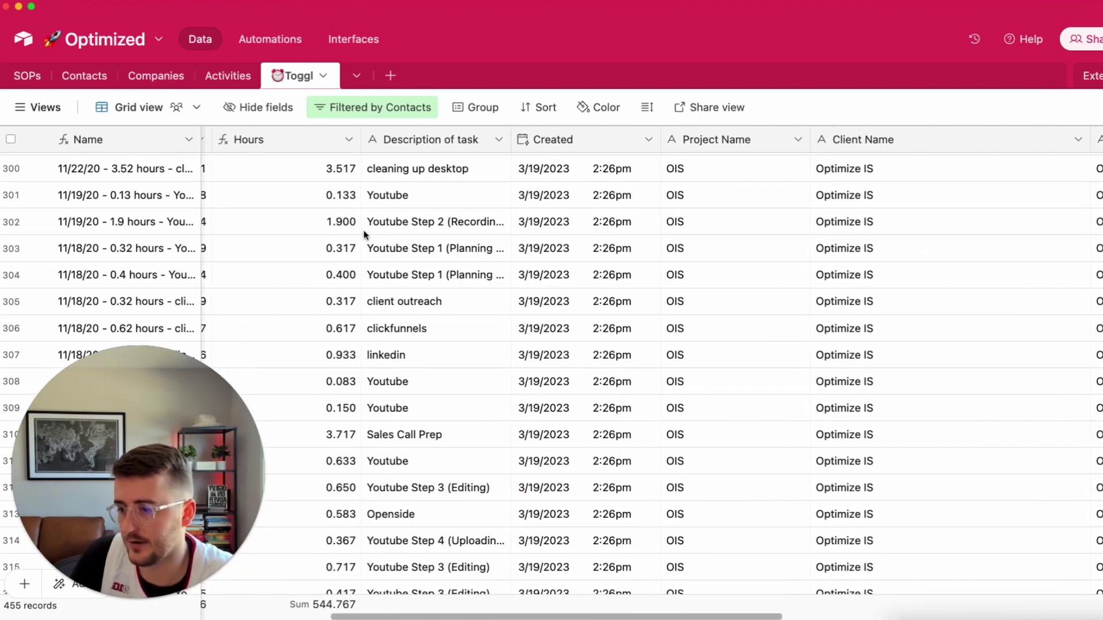
scroll(364, 235, "up", 1)
scroll(364, 235, "left", 2)
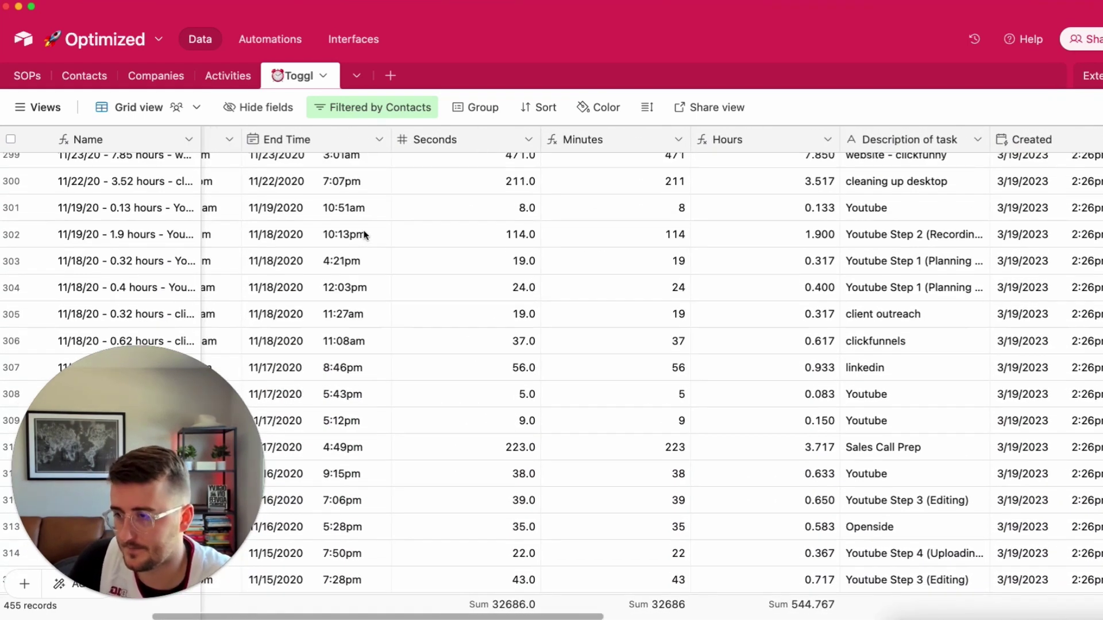
left_click(473, 205)
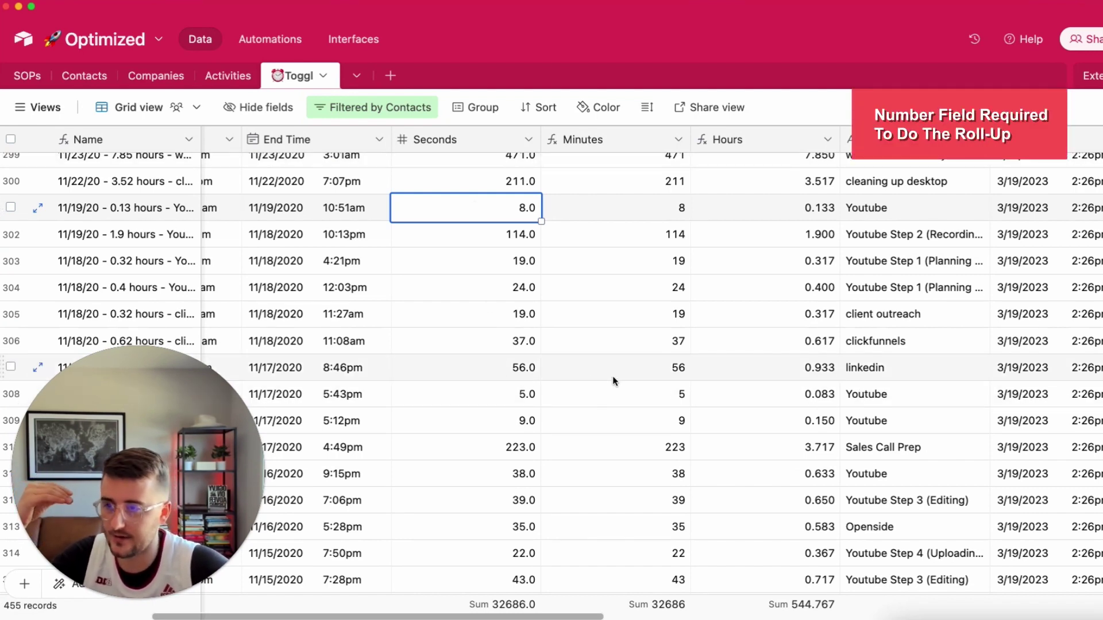
left_click(447, 138)
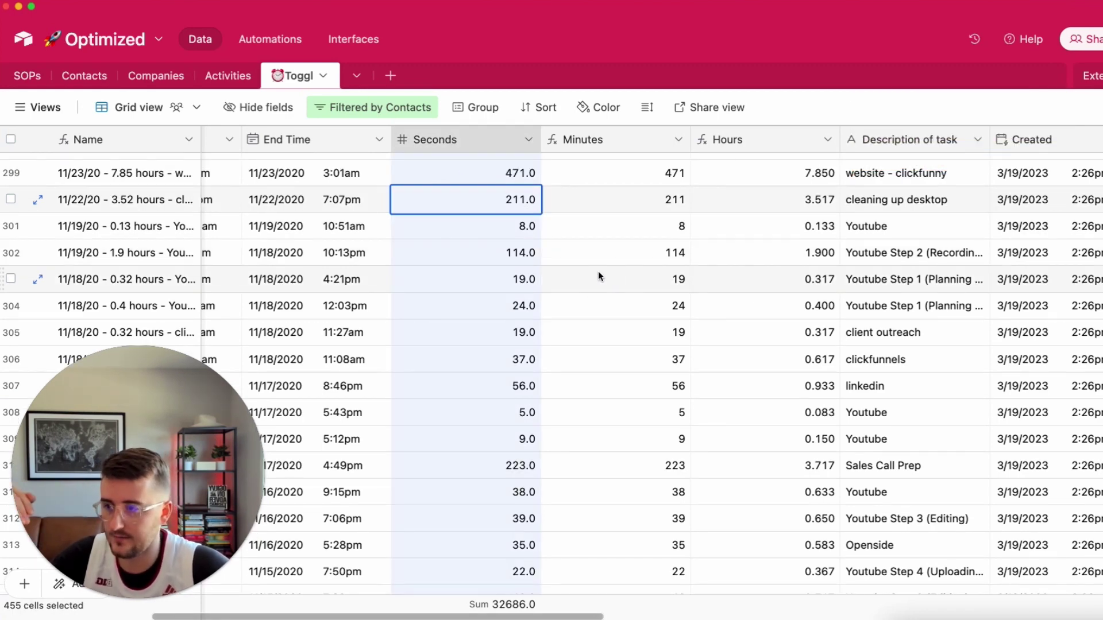
left_click(563, 263)
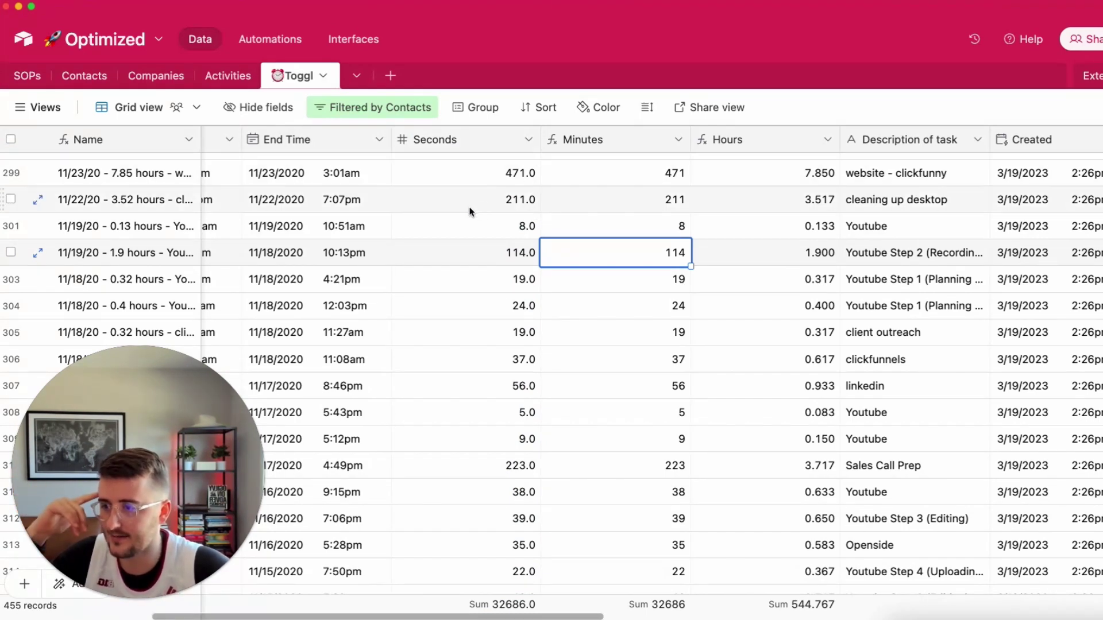
left_click(600, 136)
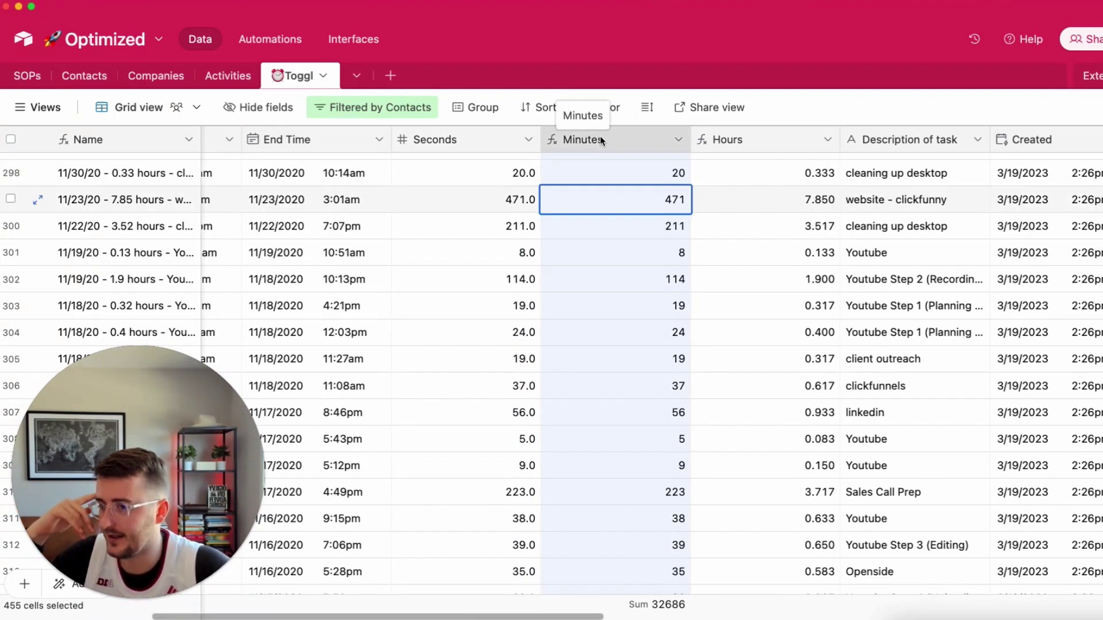
left_click(628, 256)
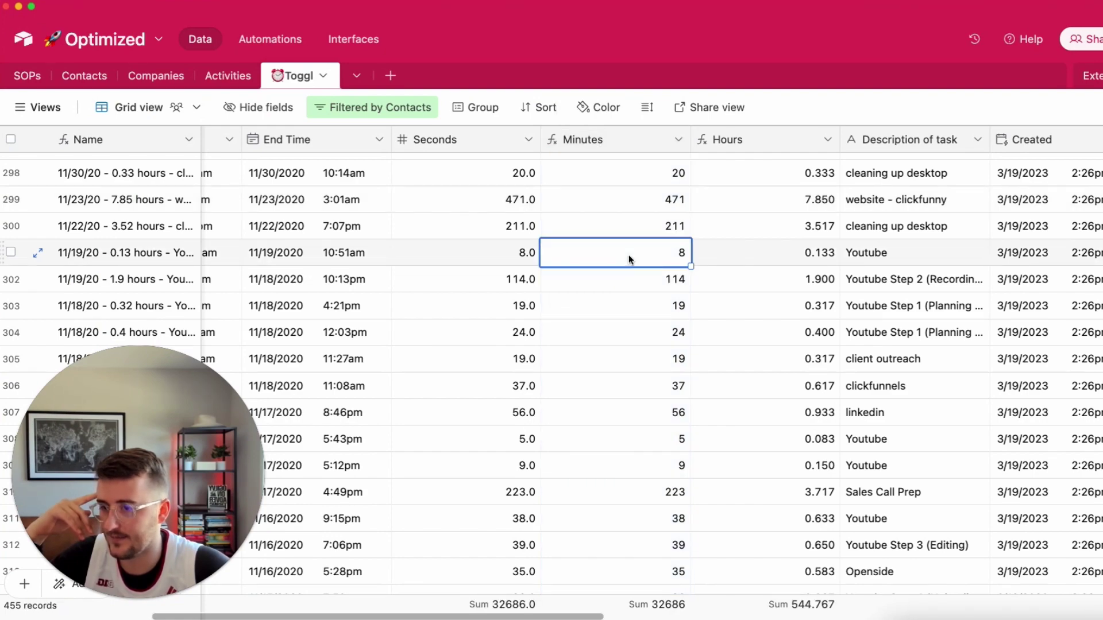
Step: Group the Toggl table's records by the Companies field
scroll(628, 254, "up", 5)
scroll(629, 254, "right", 8)
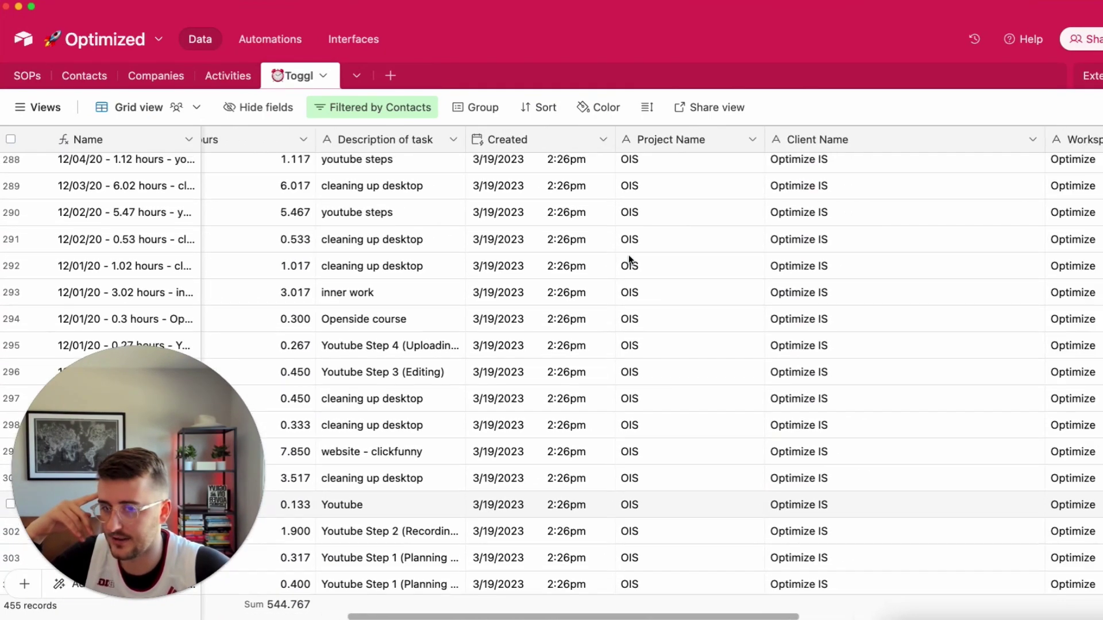
scroll(629, 254, "right", 10)
right_click(935, 139)
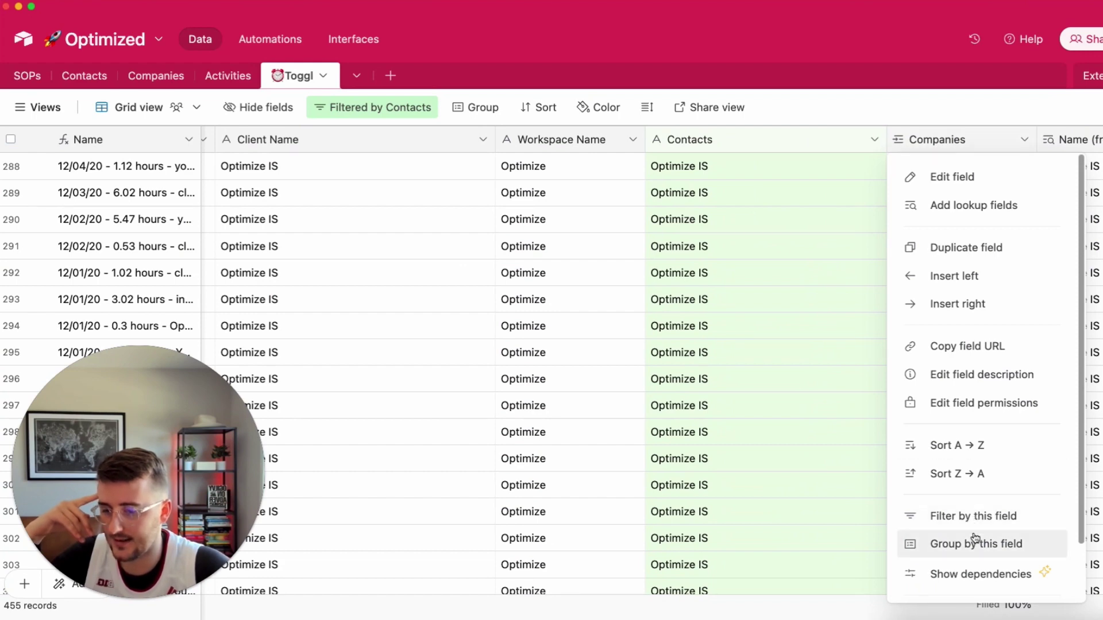
key("Return")
key("Escape")
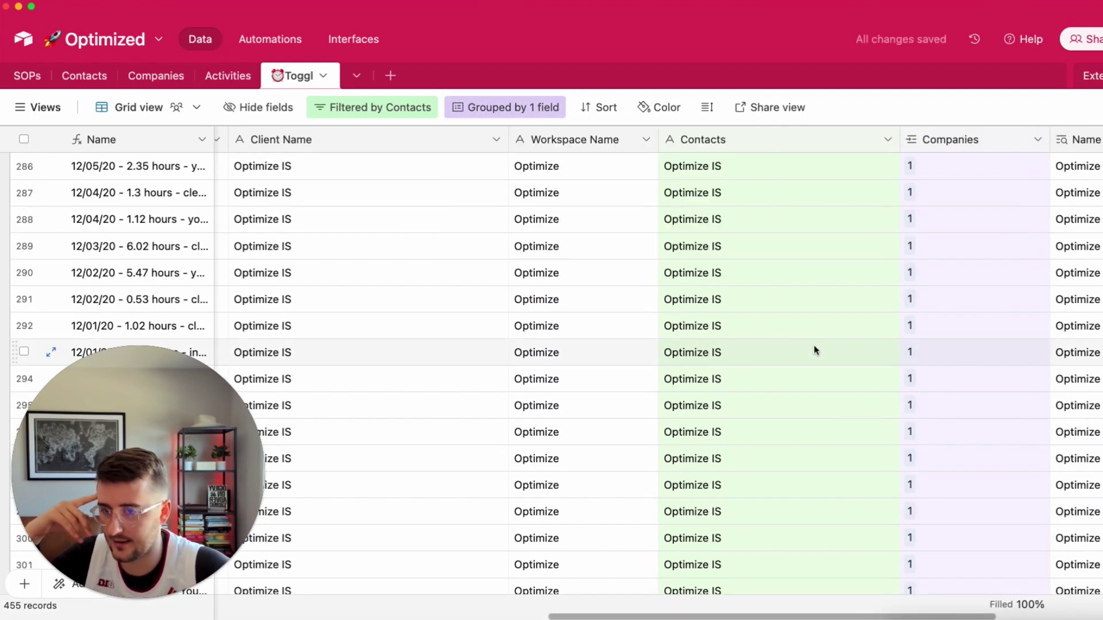
Step: Examine the summed Seconds, Minutes and Hours of the Companies group, collapsing and re-expanding the group
scroll(815, 350, "up", 5)
left_click(828, 333)
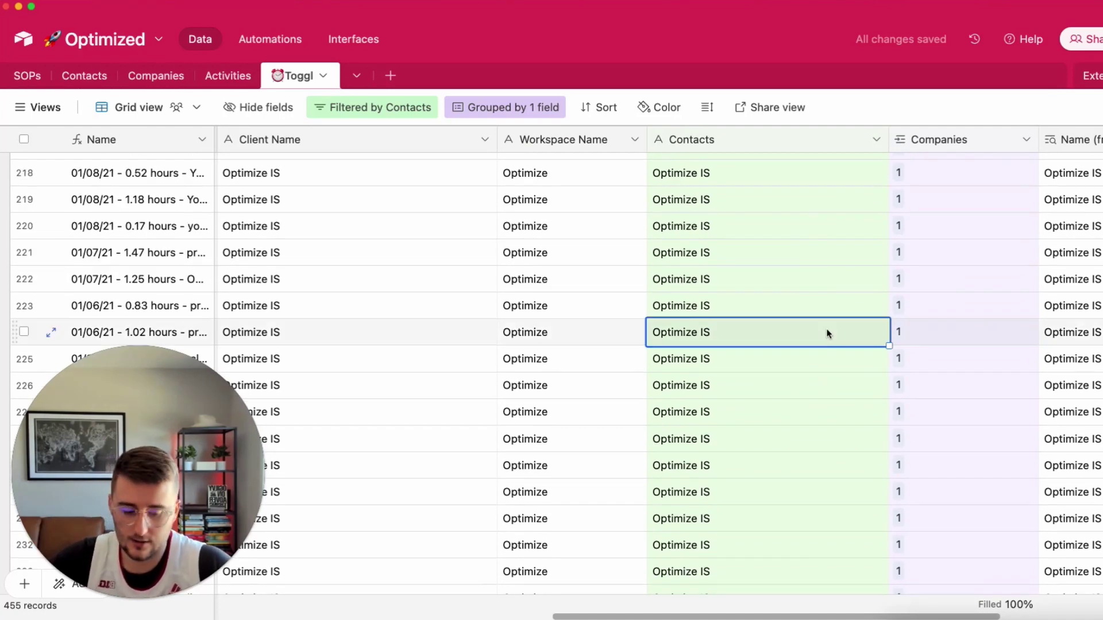
key("super+Up")
scroll(827, 333, "left", 10)
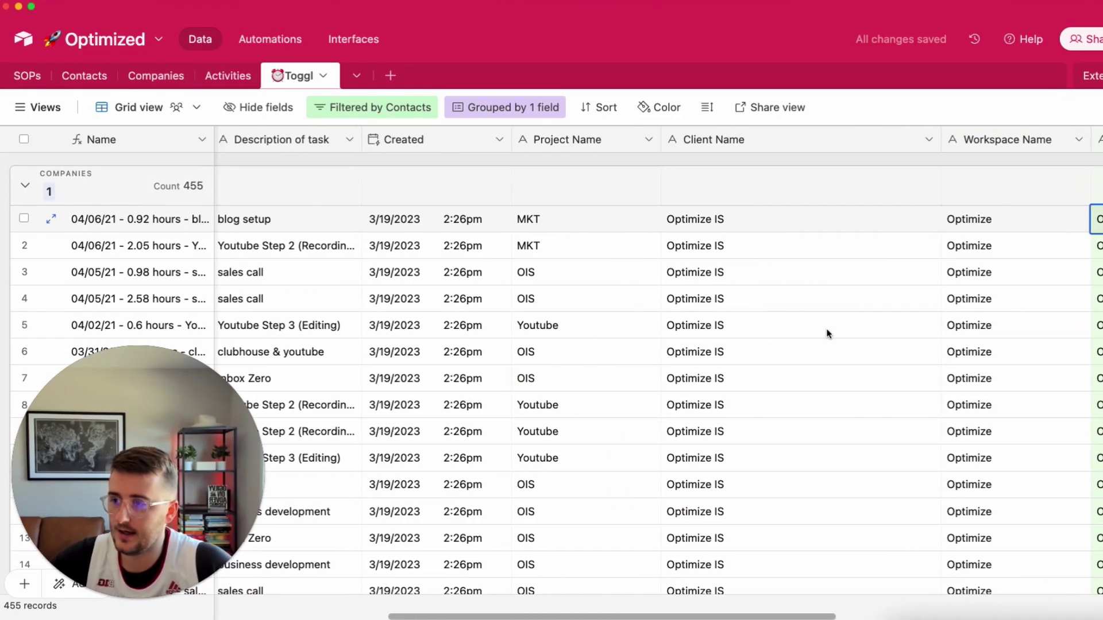
scroll(828, 334, "left", 5)
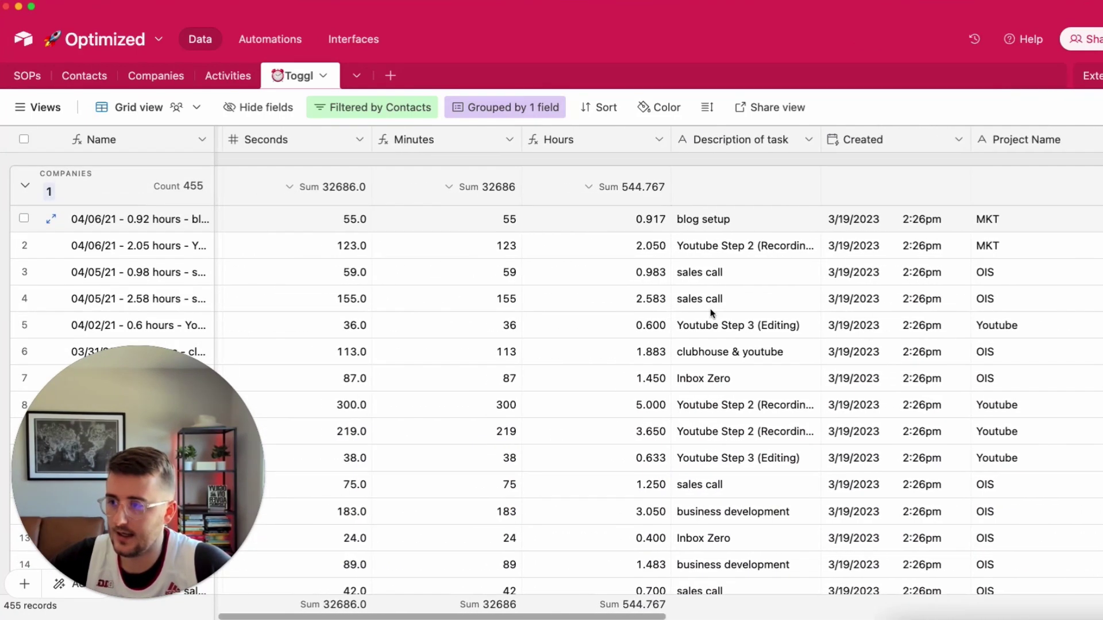
left_click(517, 274)
scroll(499, 269, "left", 3)
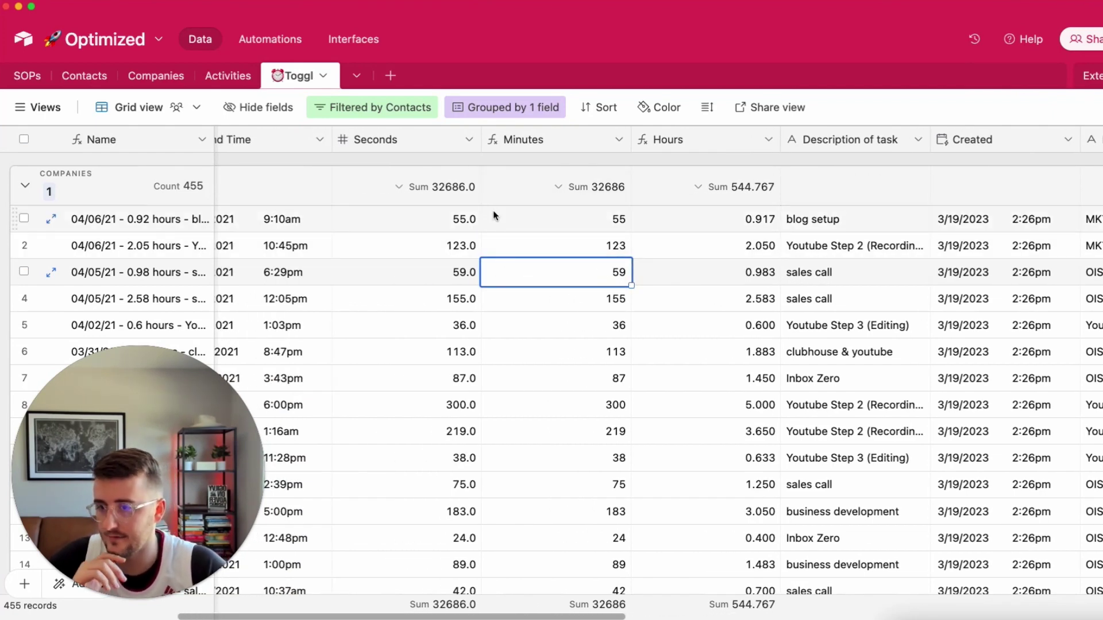
left_click(572, 241)
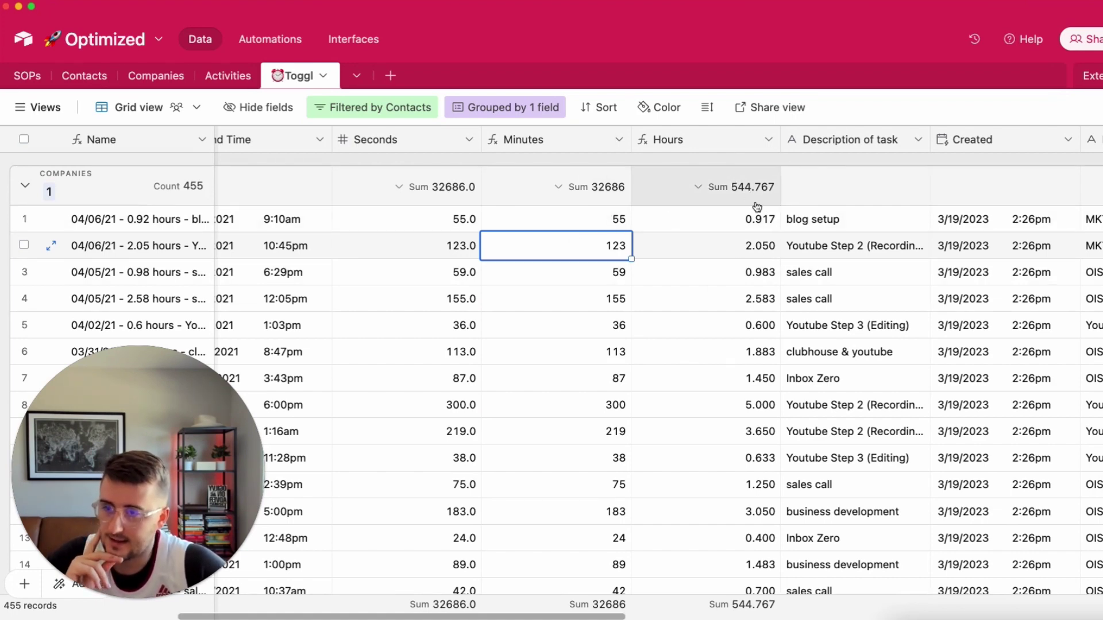
left_click(742, 235)
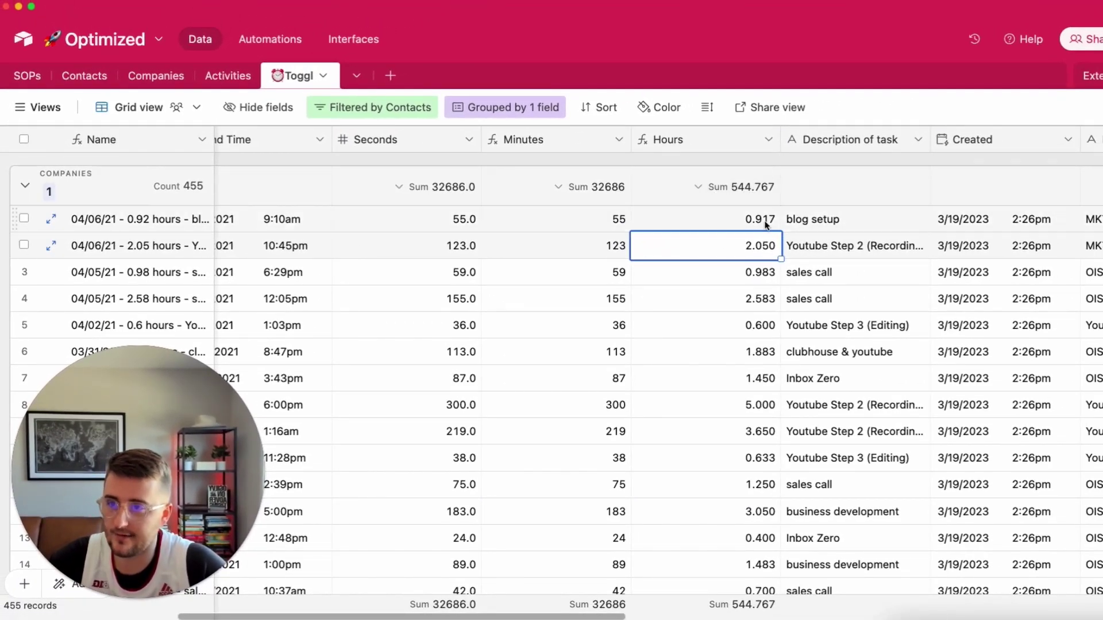
left_click(22, 196)
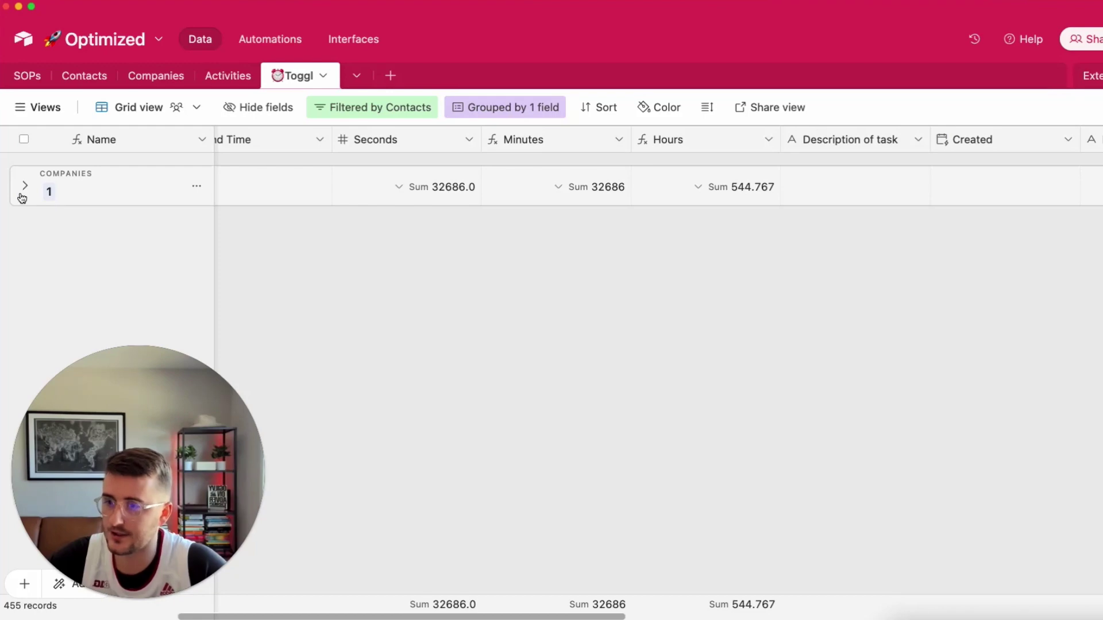
left_click(24, 186)
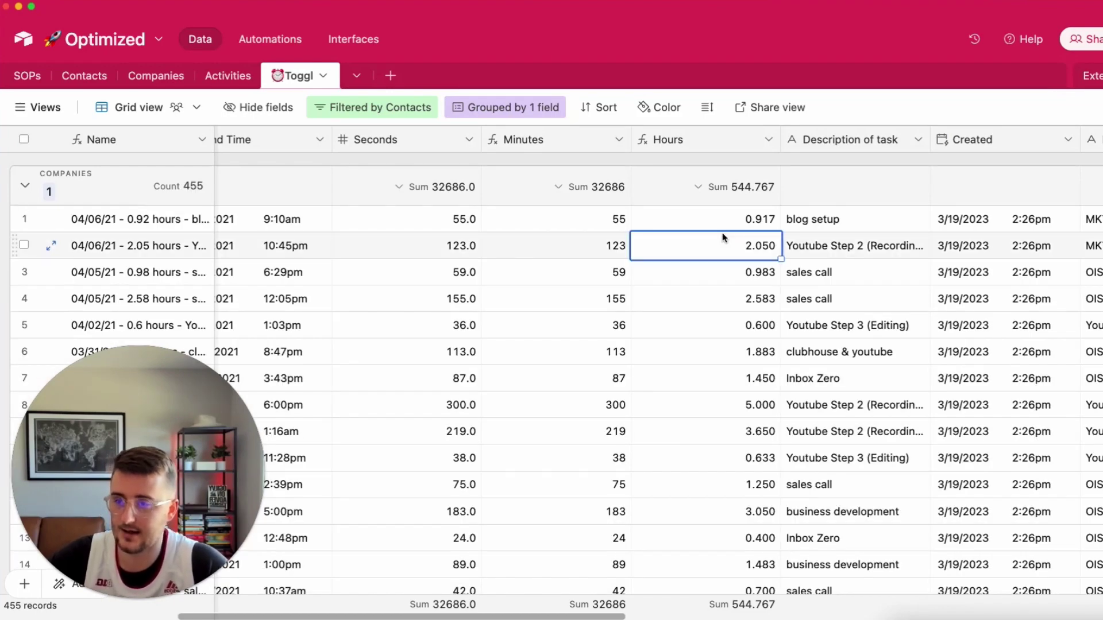
Step: Mark the first two time entries in the Companies group as Non-Billable
scroll(723, 236, "right", 3)
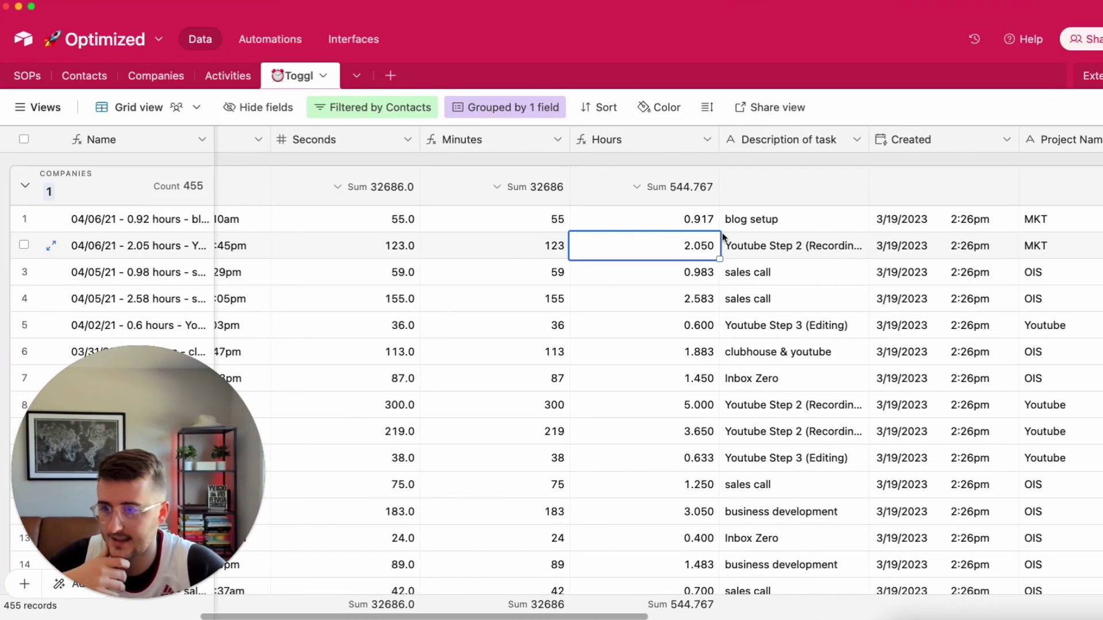
scroll(742, 230, "right", 15)
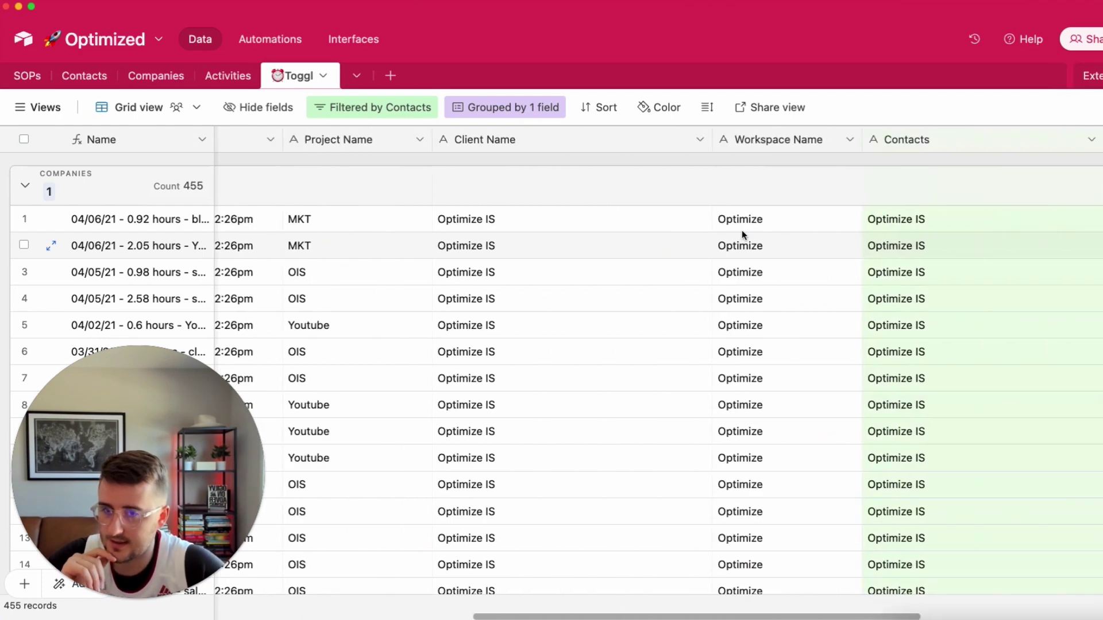
scroll(747, 241, "right", 2)
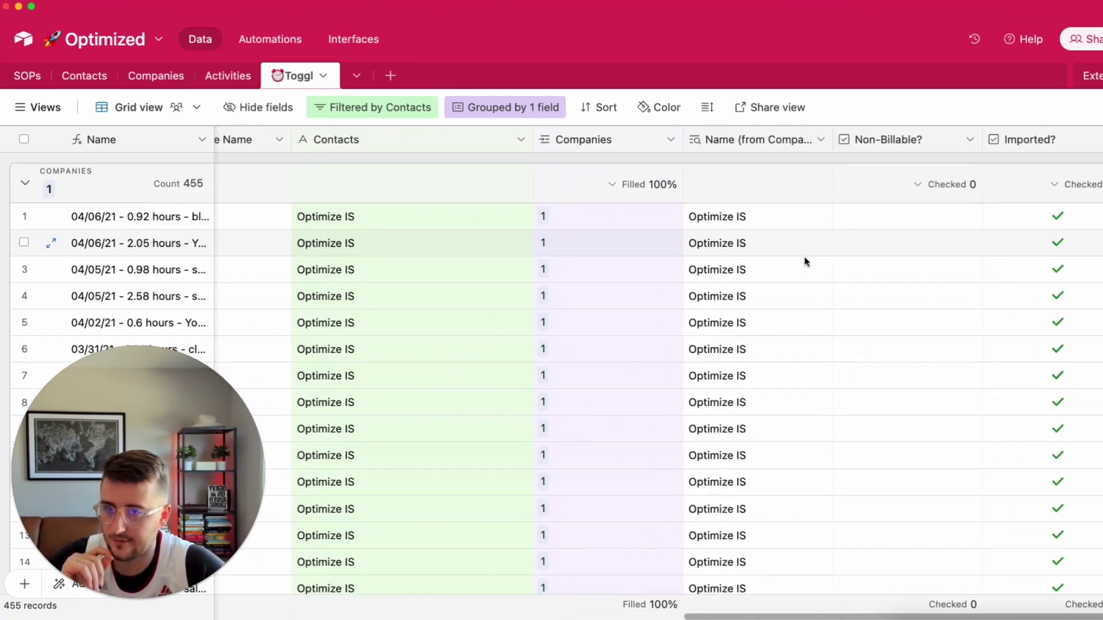
scroll(747, 245, "left", 2)
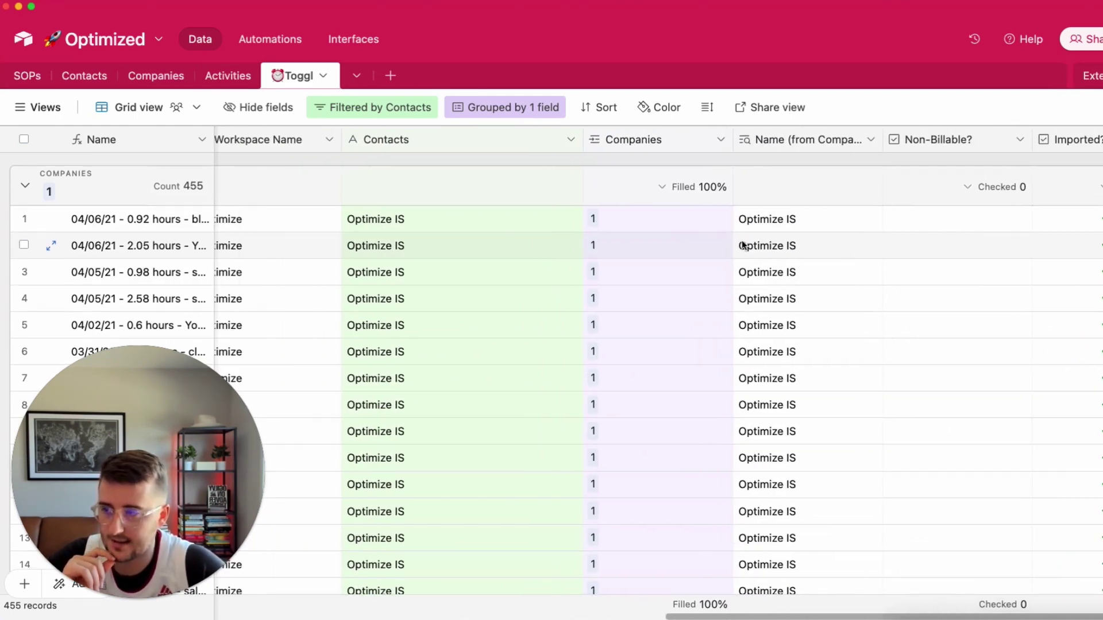
left_click(950, 219)
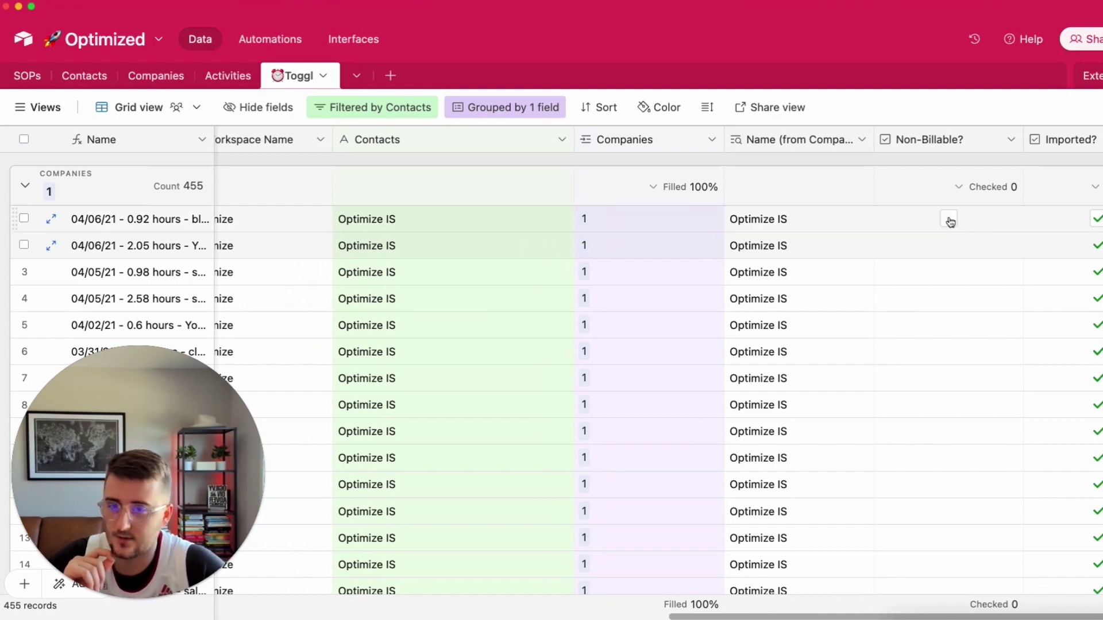
scroll(840, 230, "left", 1)
left_click(839, 230)
scroll(829, 227, "left", 15)
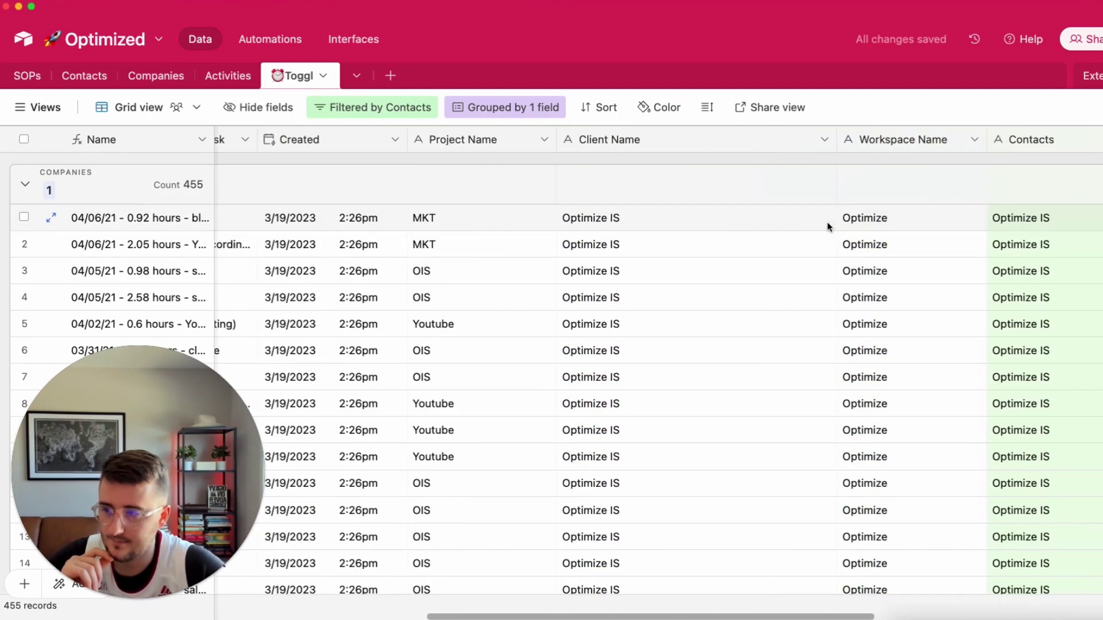
scroll(829, 226, "left", 3)
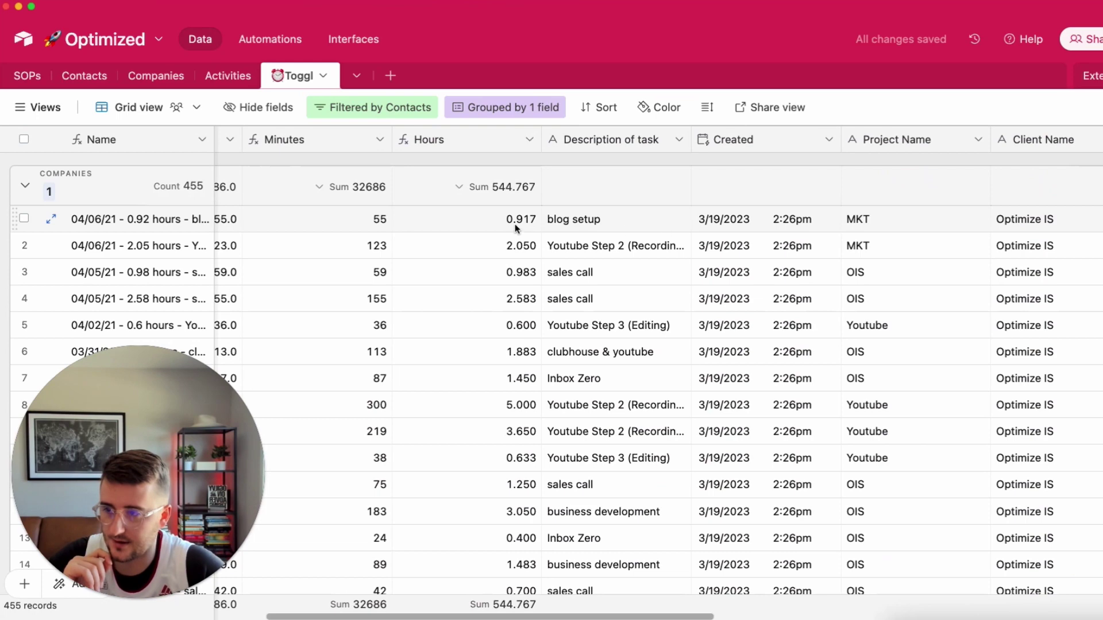
scroll(521, 223, "right", 15)
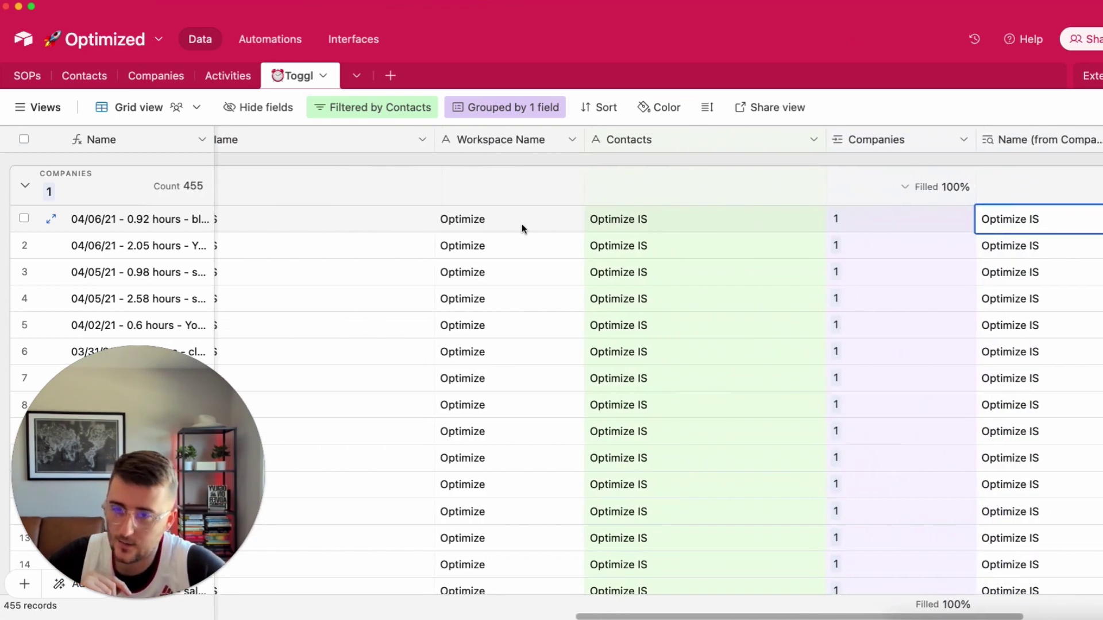
left_click(1091, 245)
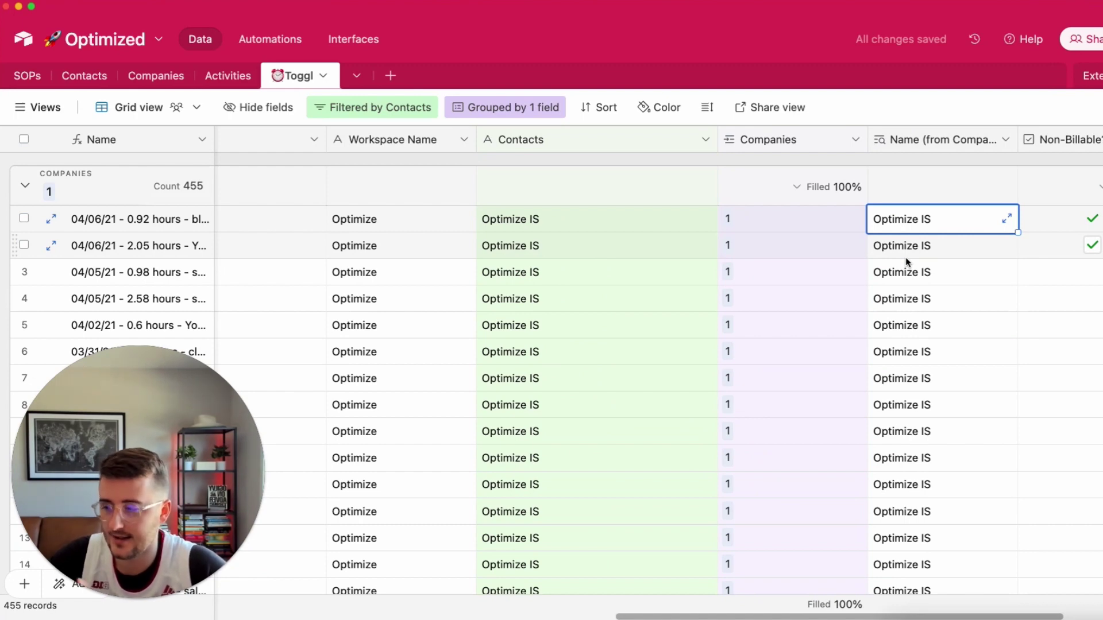
Step: Check the combined Hours of the first two time entries and compare them with the whole group's Hours sum
scroll(907, 262, "left", 15)
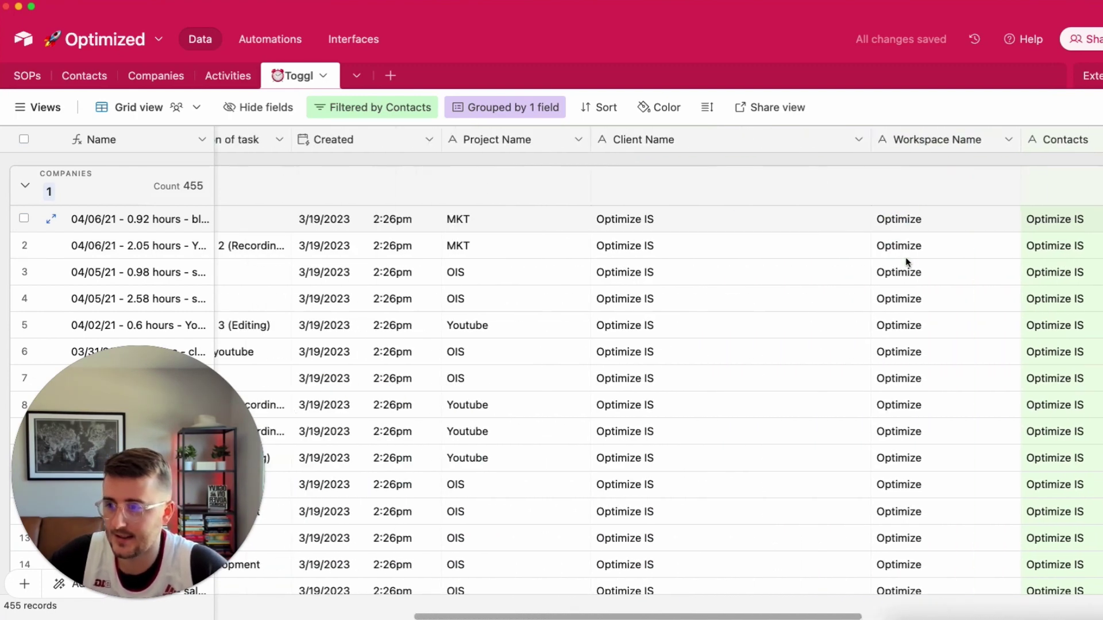
scroll(907, 263, "left", 5)
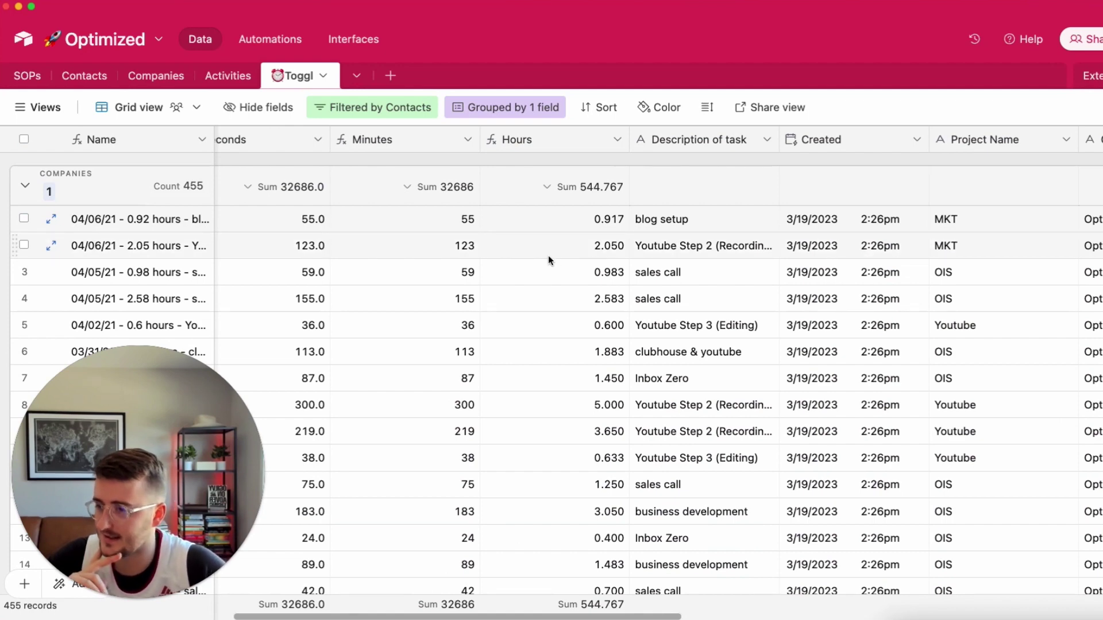
scroll(548, 255, "left", 2)
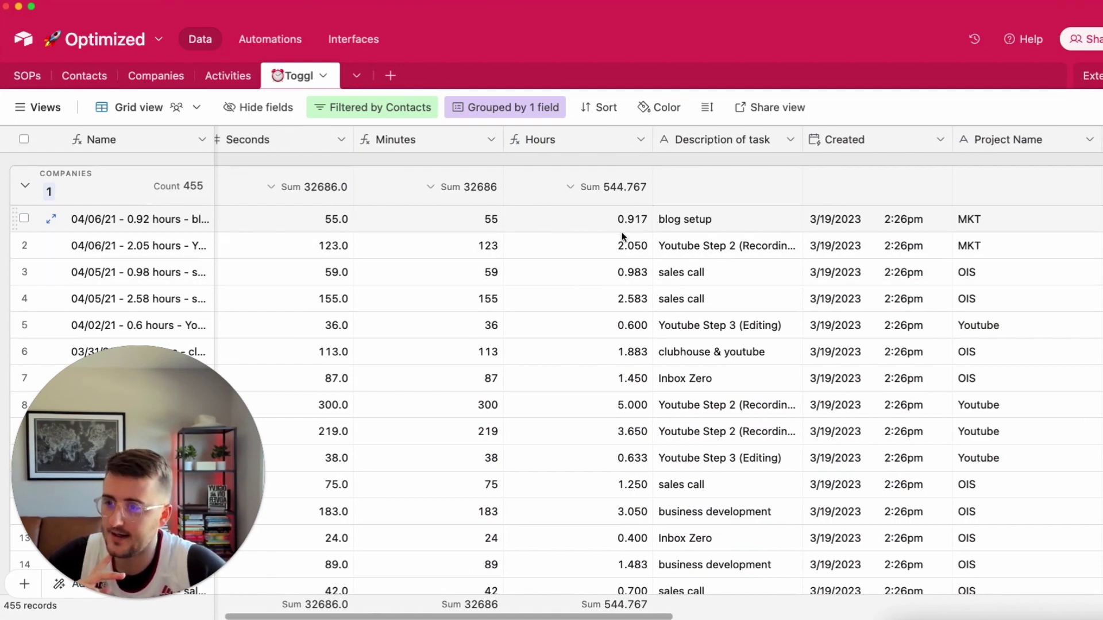
left_click_drag(621, 221, 613, 242)
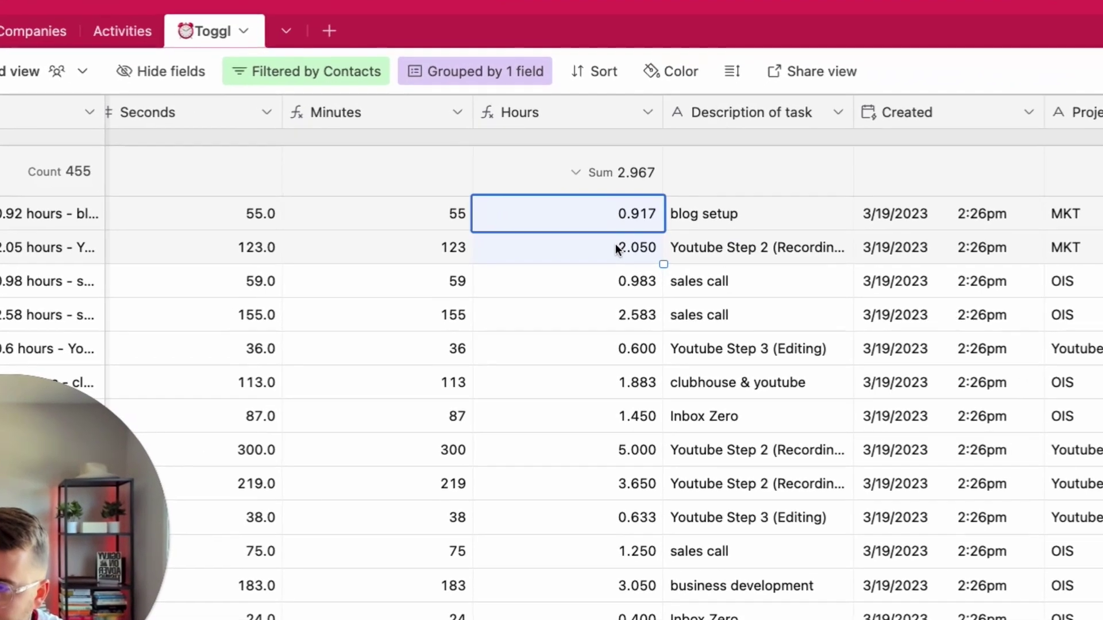
left_click(607, 248)
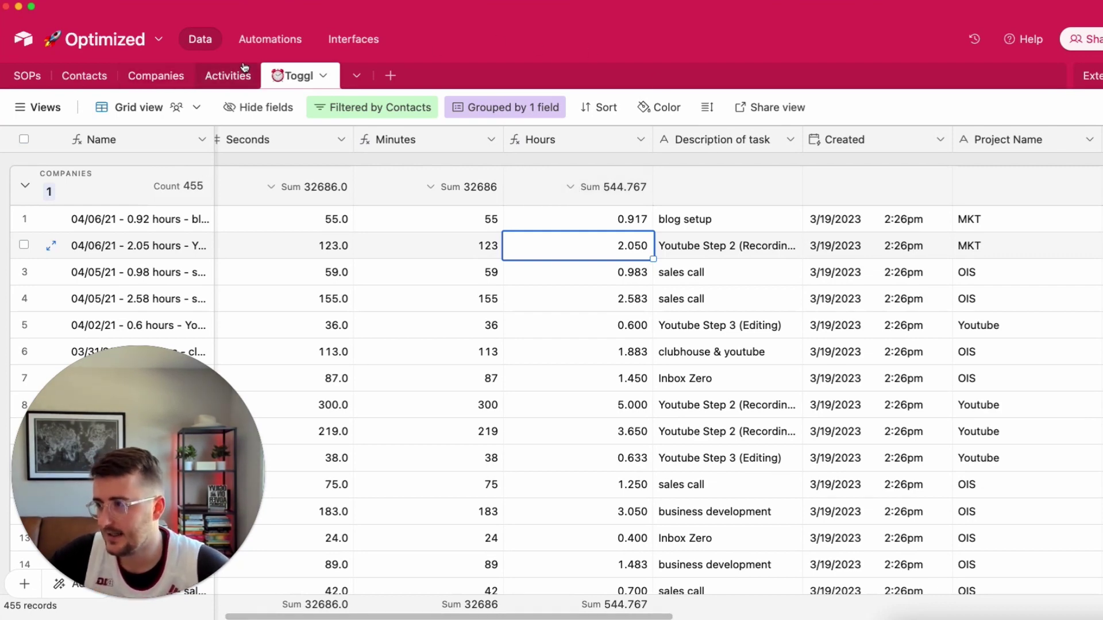
scroll(822, 223, "right", 10)
scroll(821, 223, "right", 5)
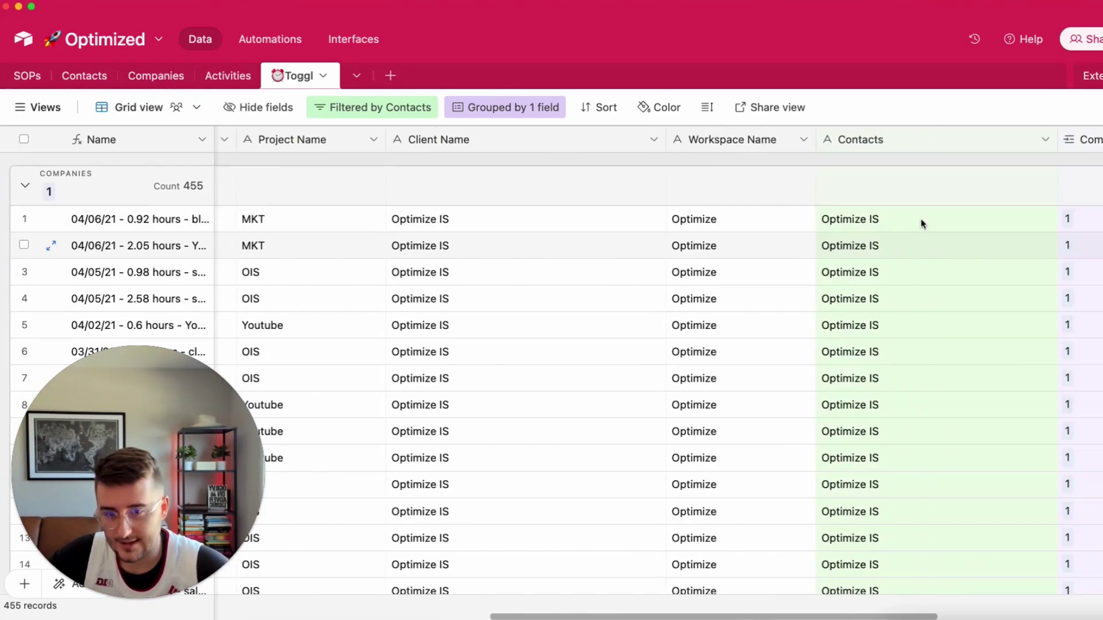
scroll(793, 229, "left", 5)
scroll(742, 232, "left", 10)
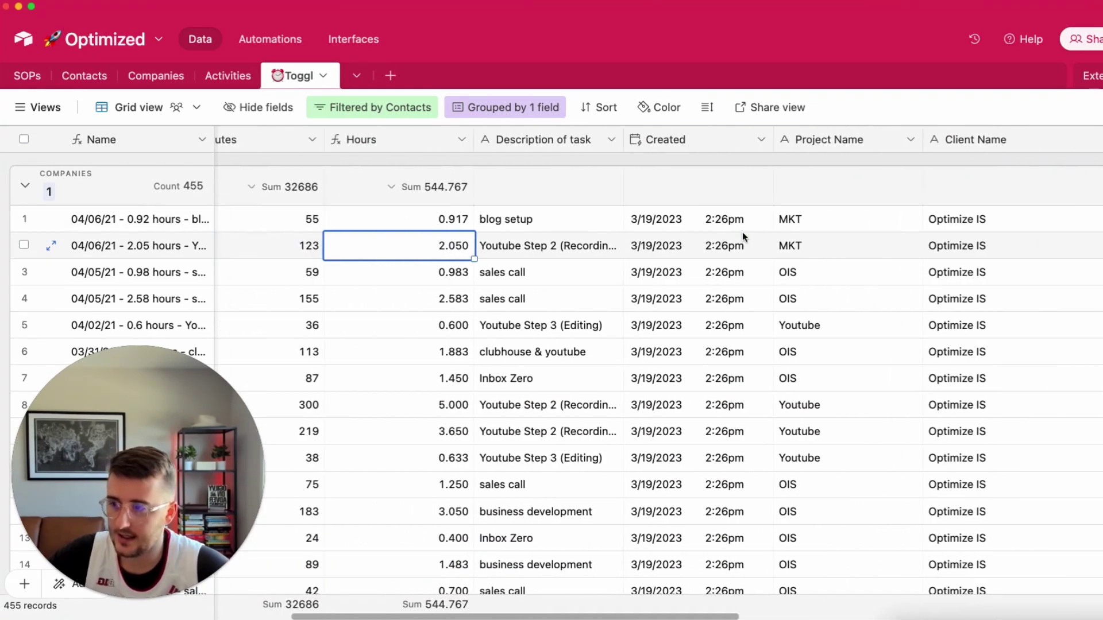
left_click(640, 221)
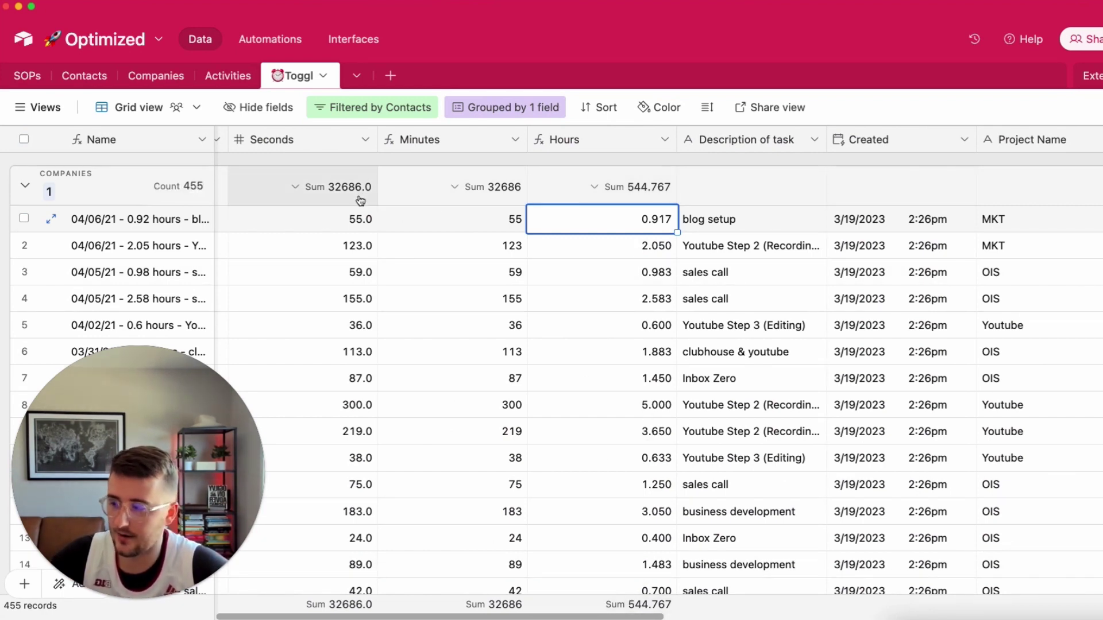
Step: Start a new field of type Rollup at the end of the Companies table
left_click(156, 82)
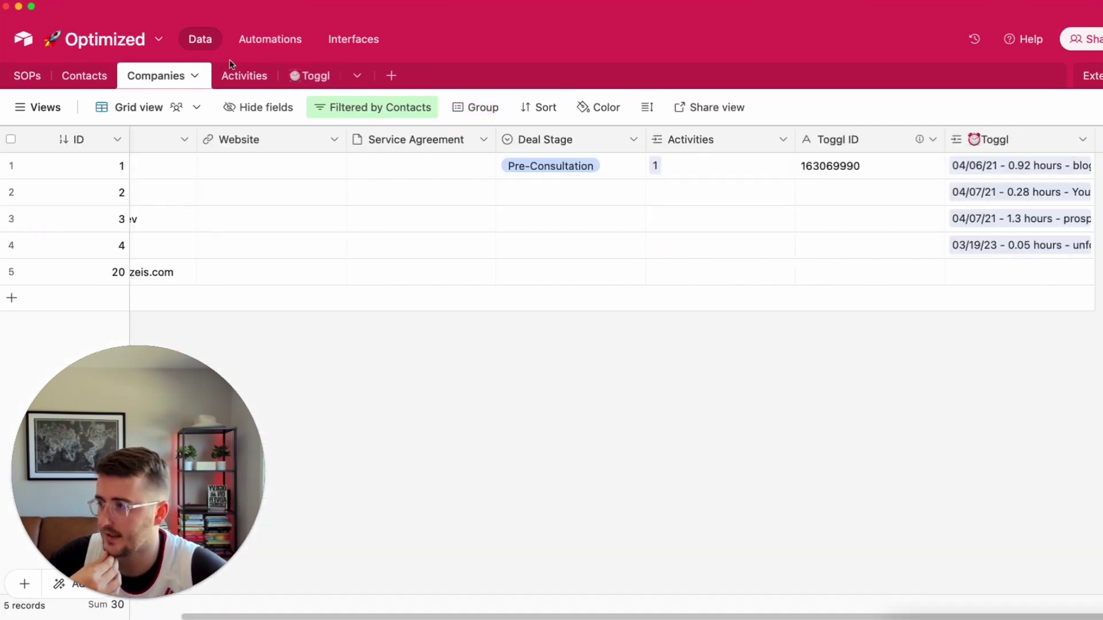
scroll(509, 216, "right", 1)
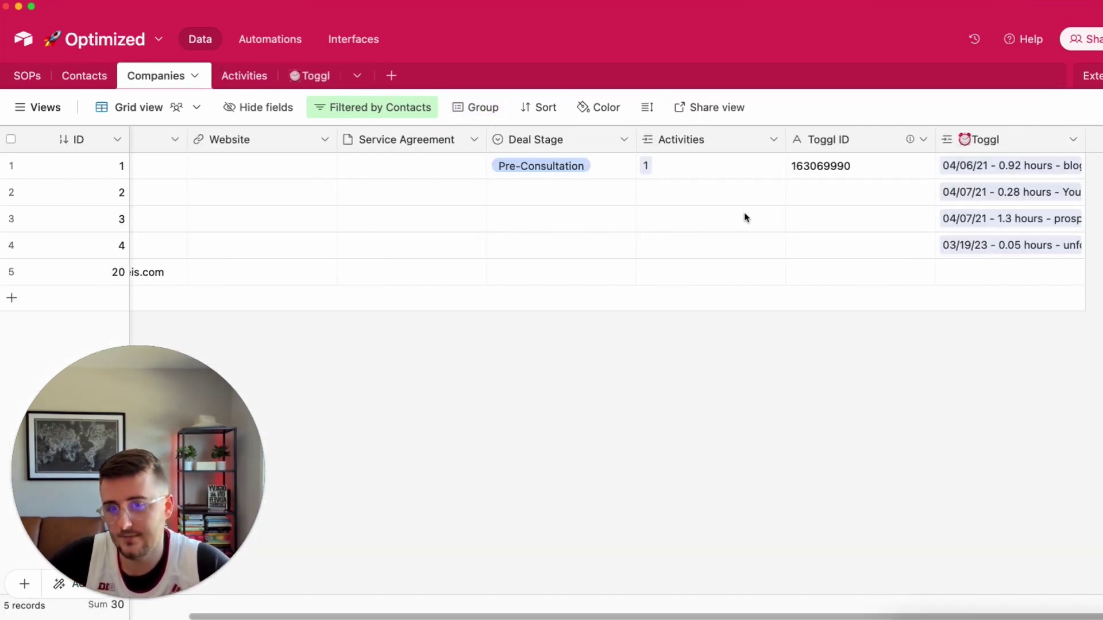
left_click(1100, 140)
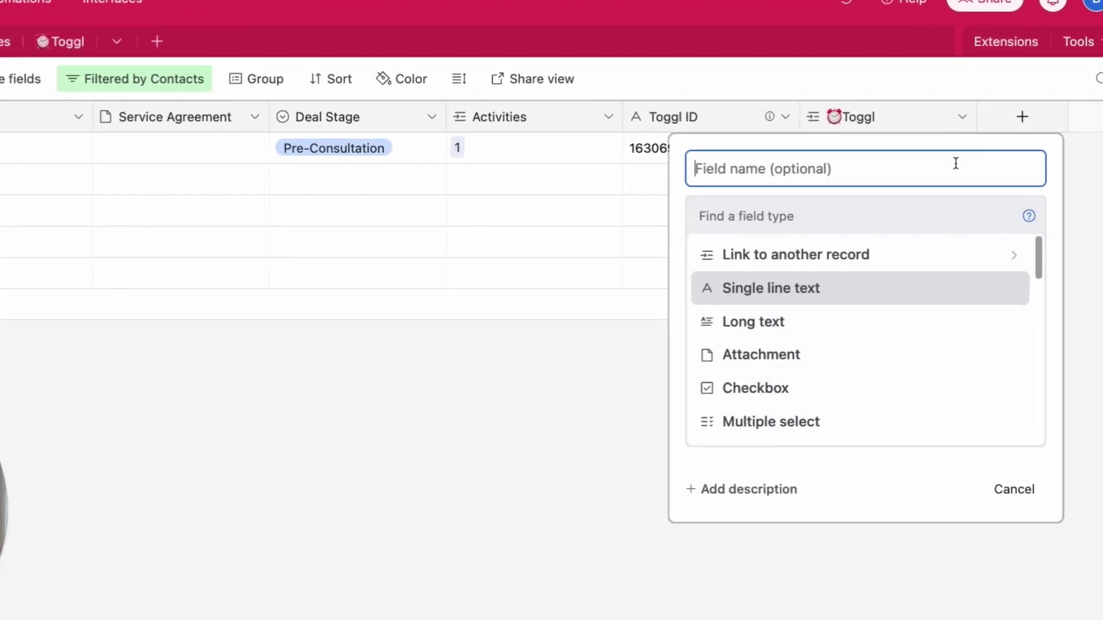
left_click(877, 223)
type("rol")
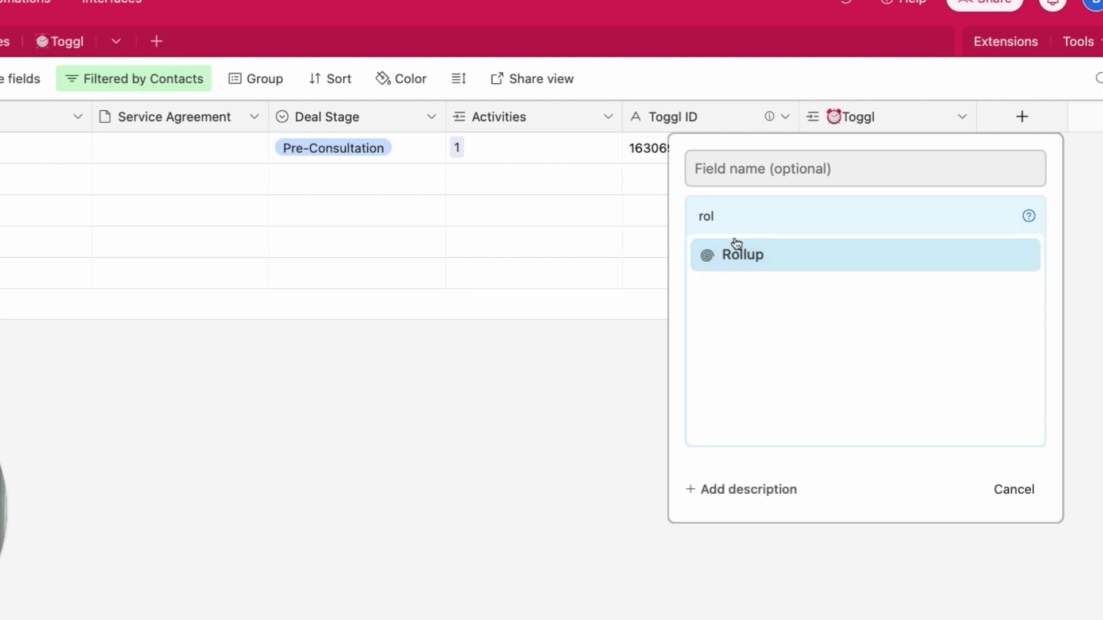
left_click(766, 253)
Step: Set the new rollup to summarize the Hours field of the records linked through the Toggl field
left_click(812, 361)
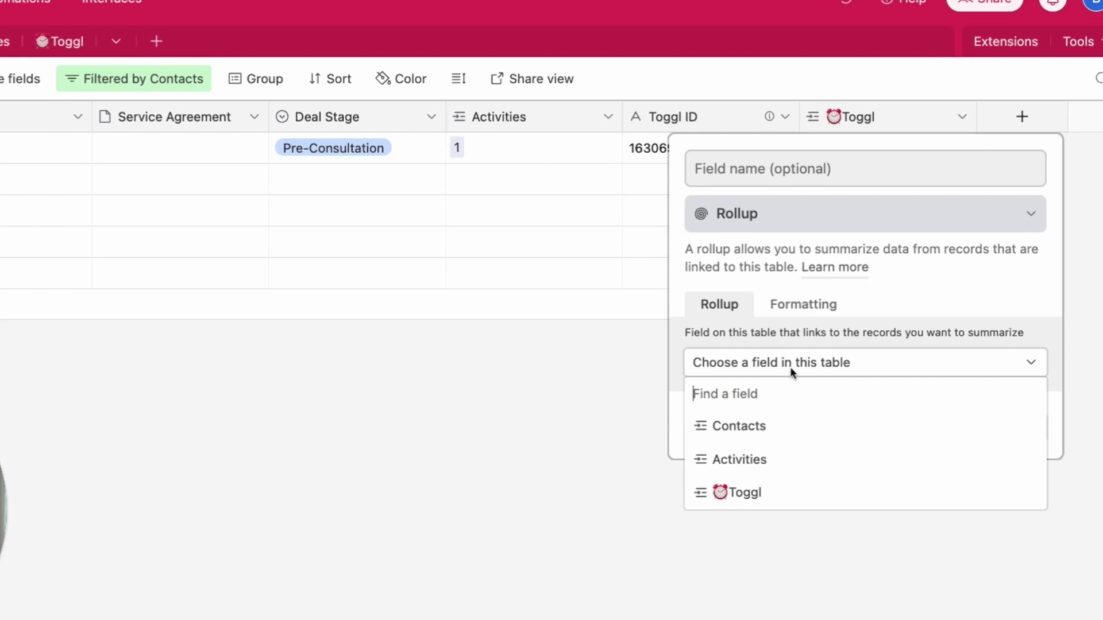
left_click(756, 494)
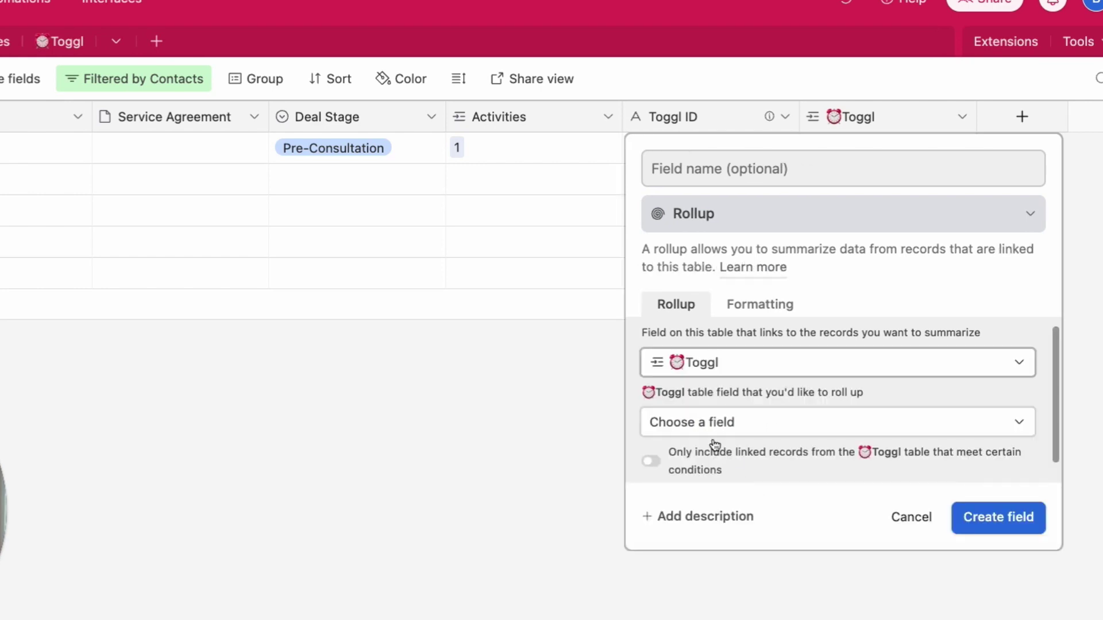
left_click(690, 419)
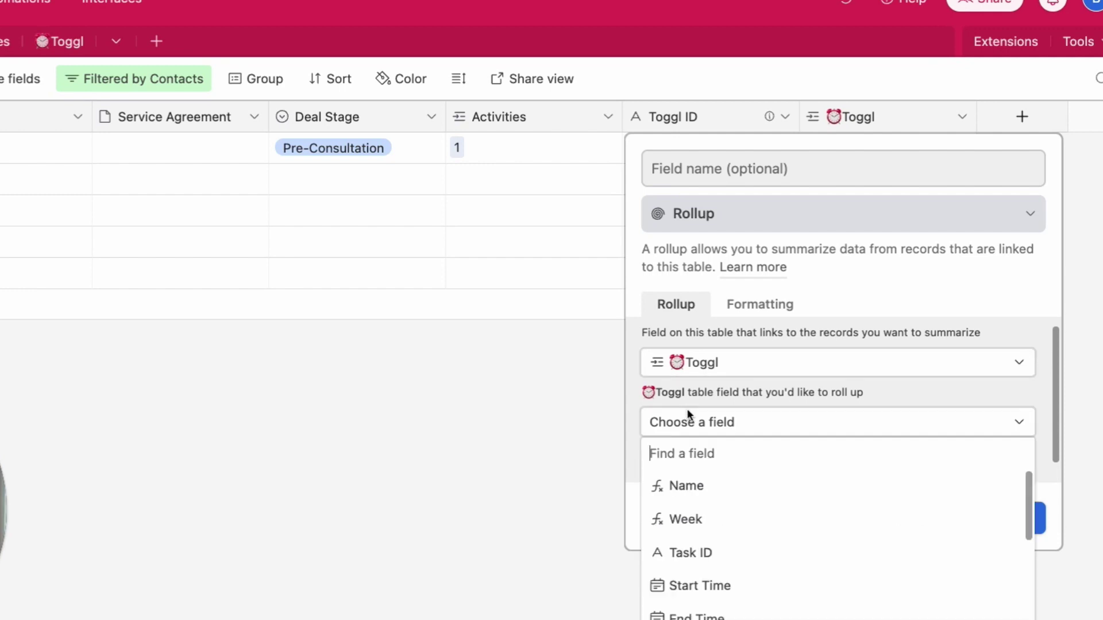
type("hours")
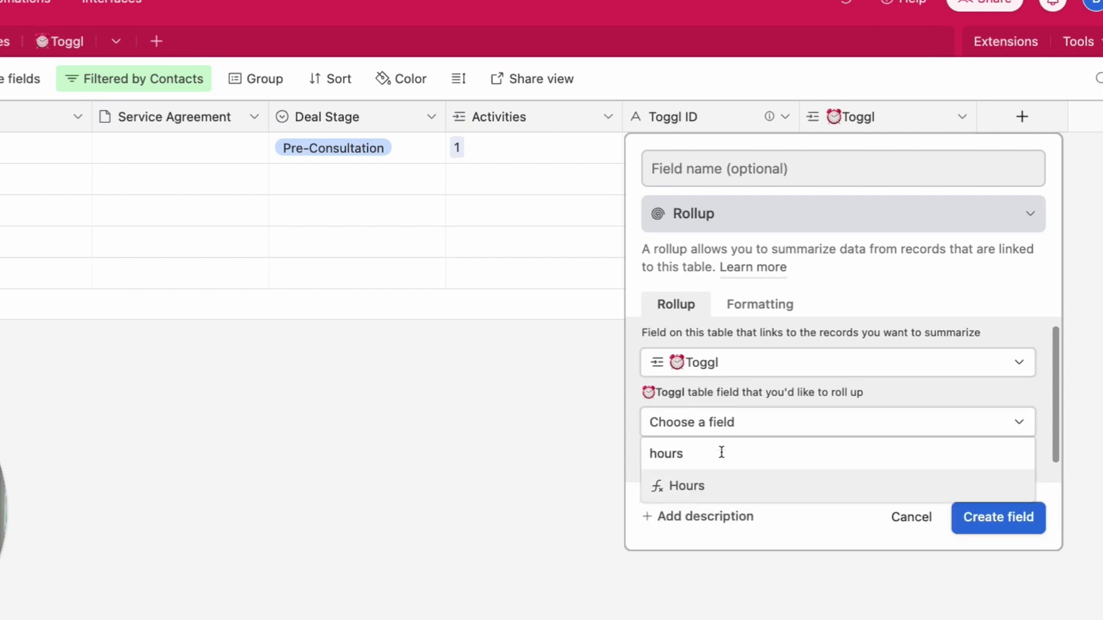
left_click(732, 488)
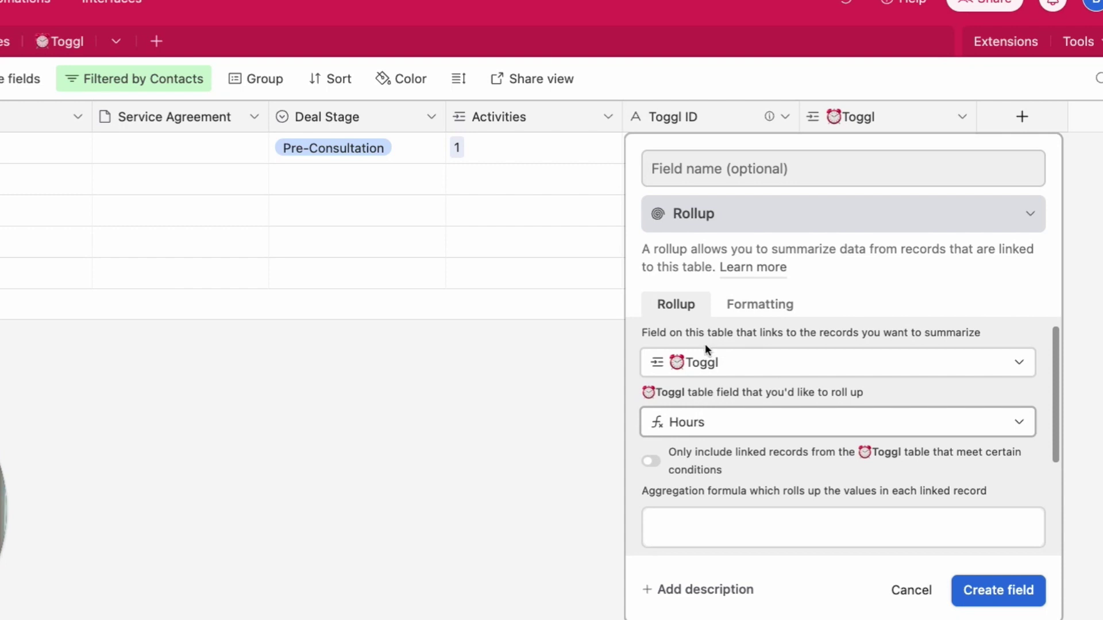
Step: Use SUM(values) as the rollup's aggregation formula, name the field Total Hours Used and create it
left_click(705, 525)
type("sum")
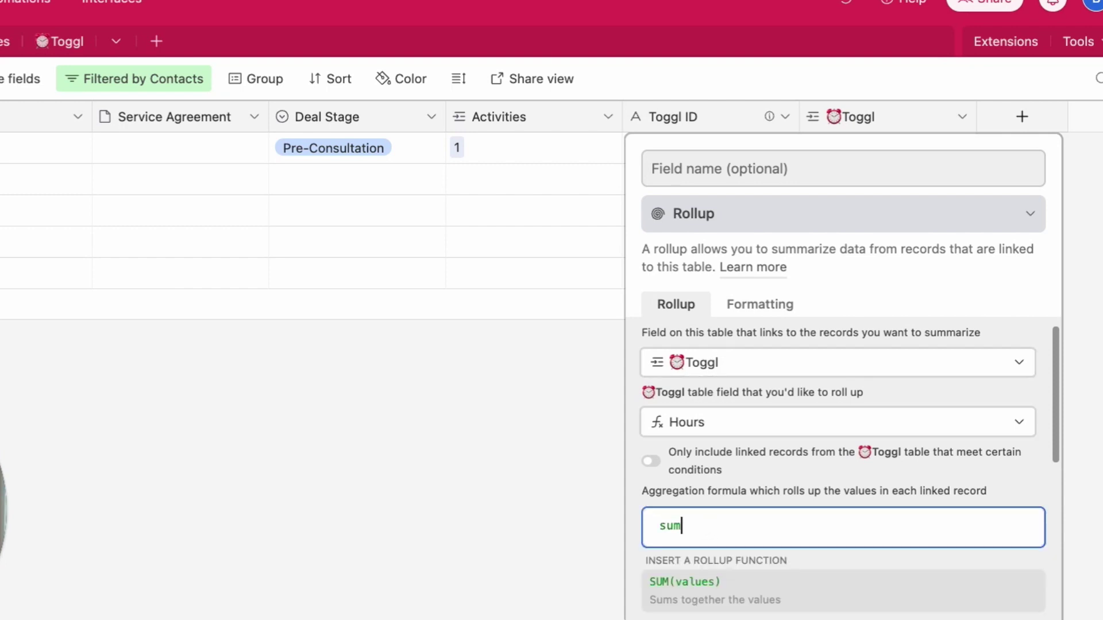
key("Return")
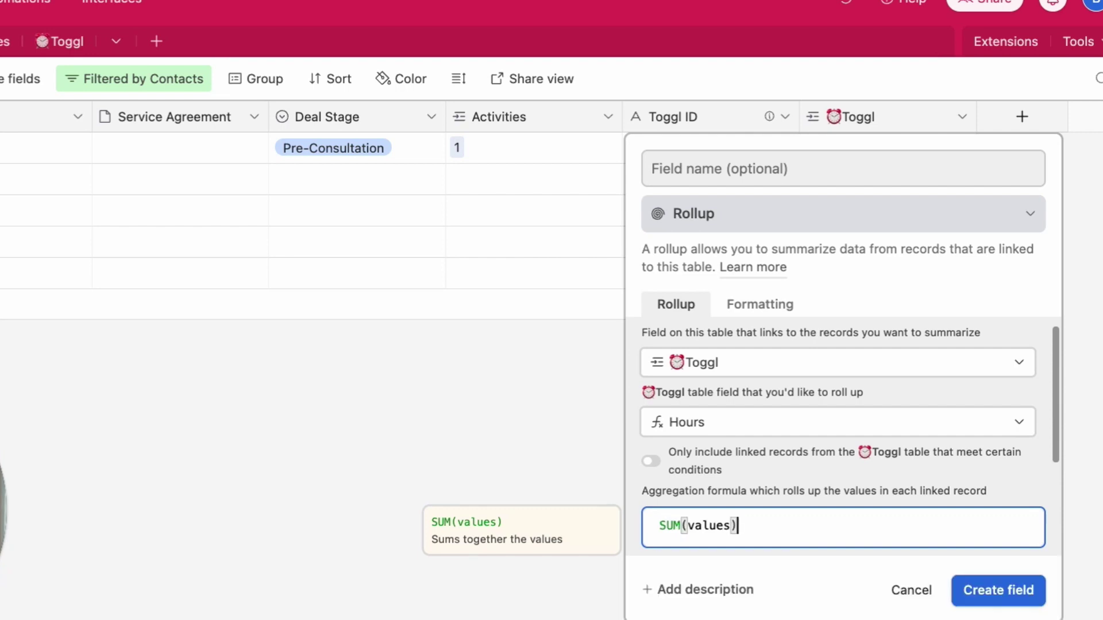
left_click(714, 166)
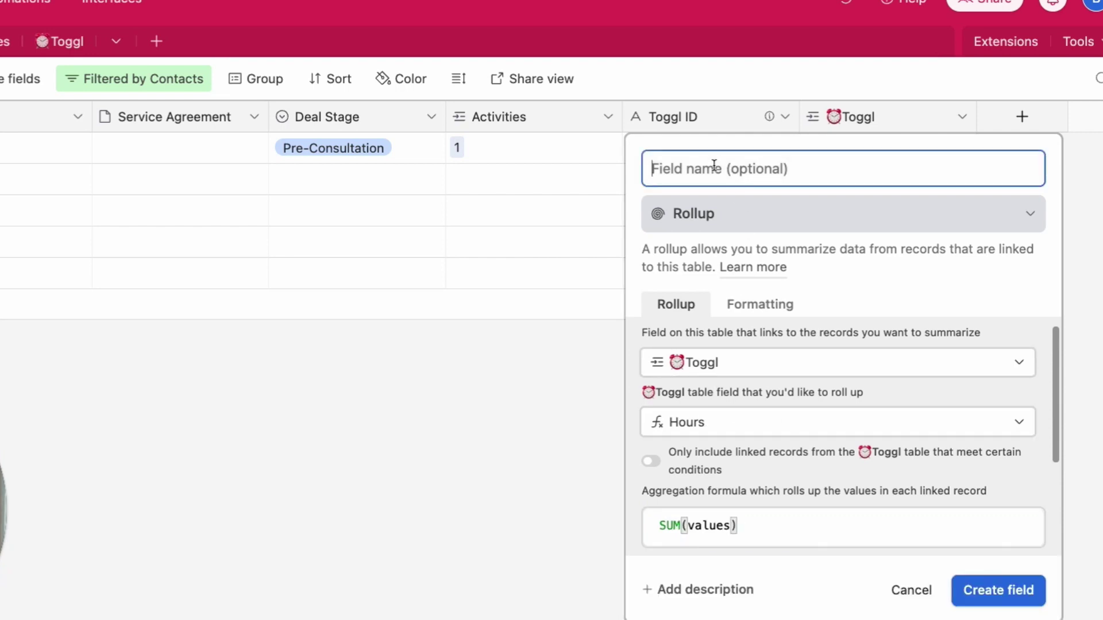
type("Total ")
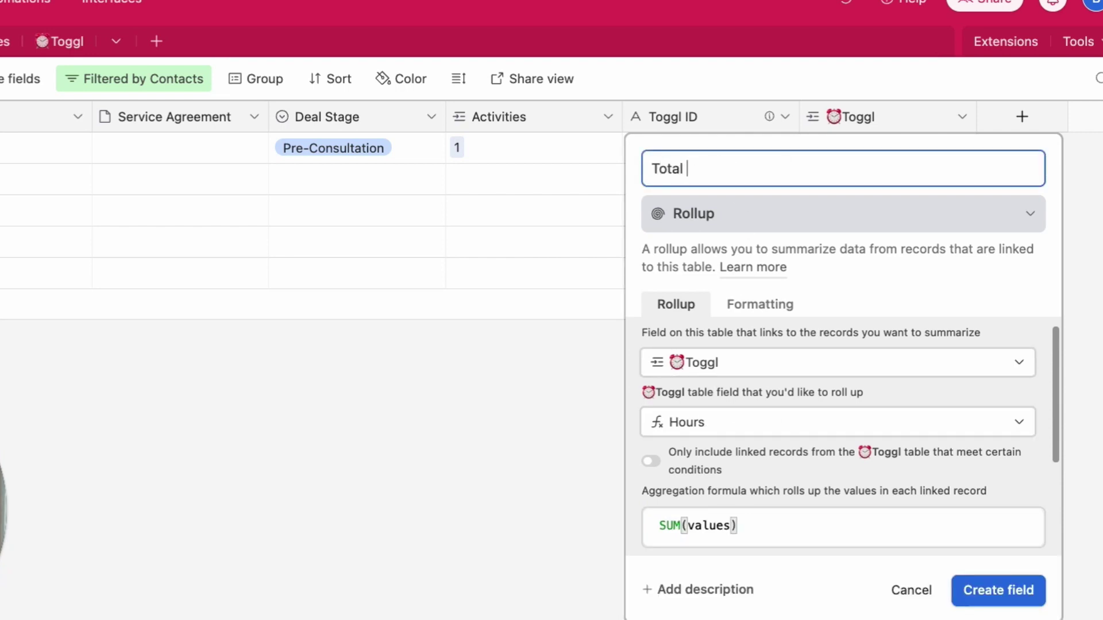
type("Hours Used")
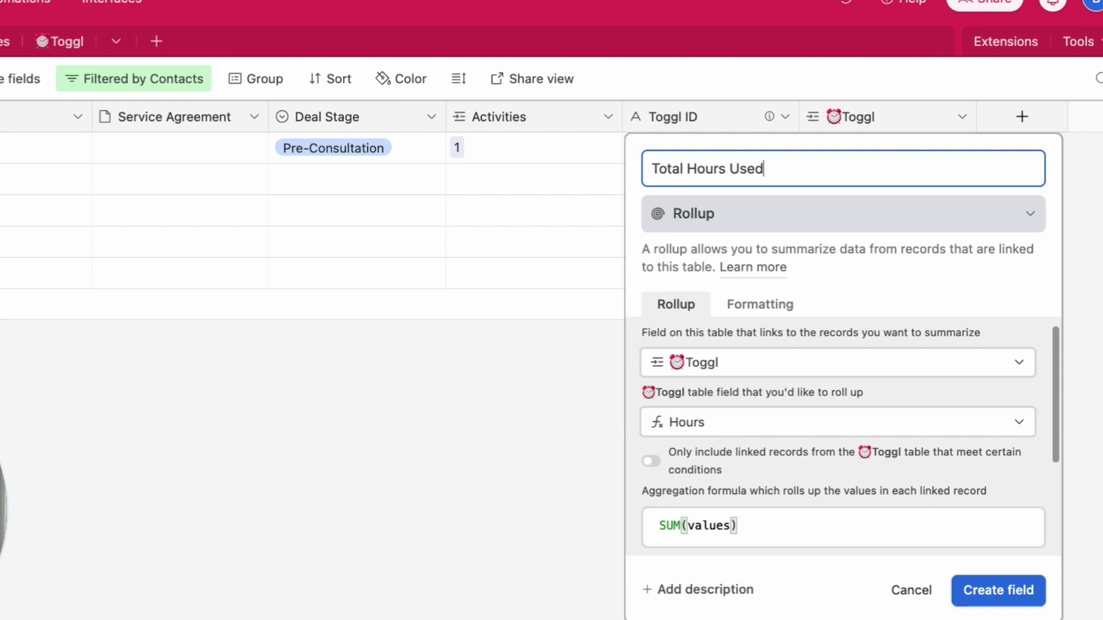
left_click(991, 600)
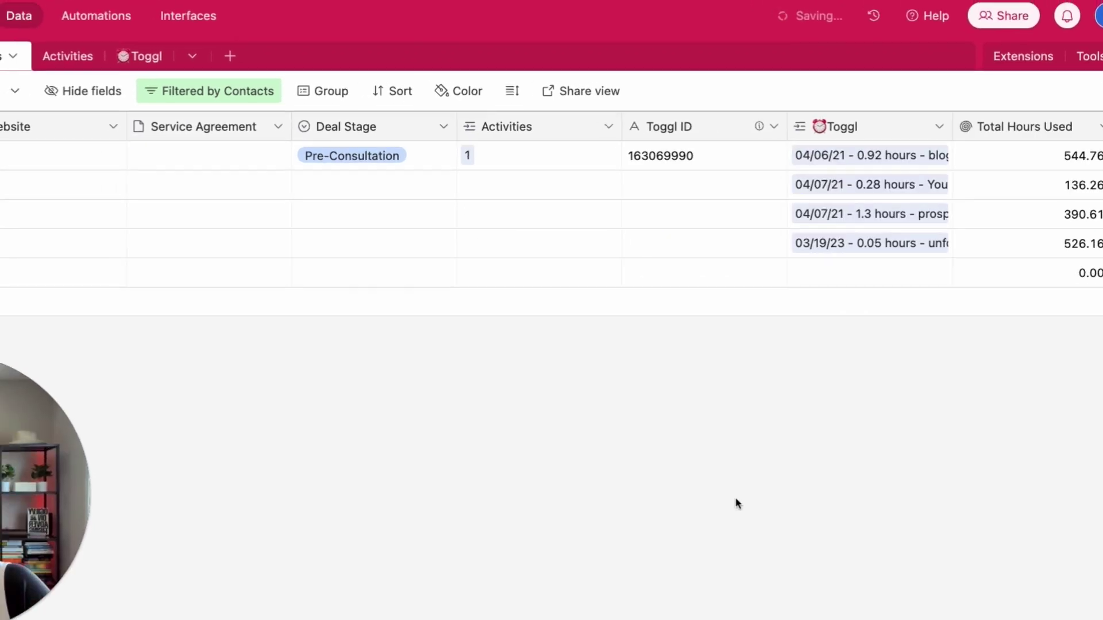
Step: Compare the first company's Total Hours Used with the Hours sum of its group in the Toggl table
left_click(1042, 171)
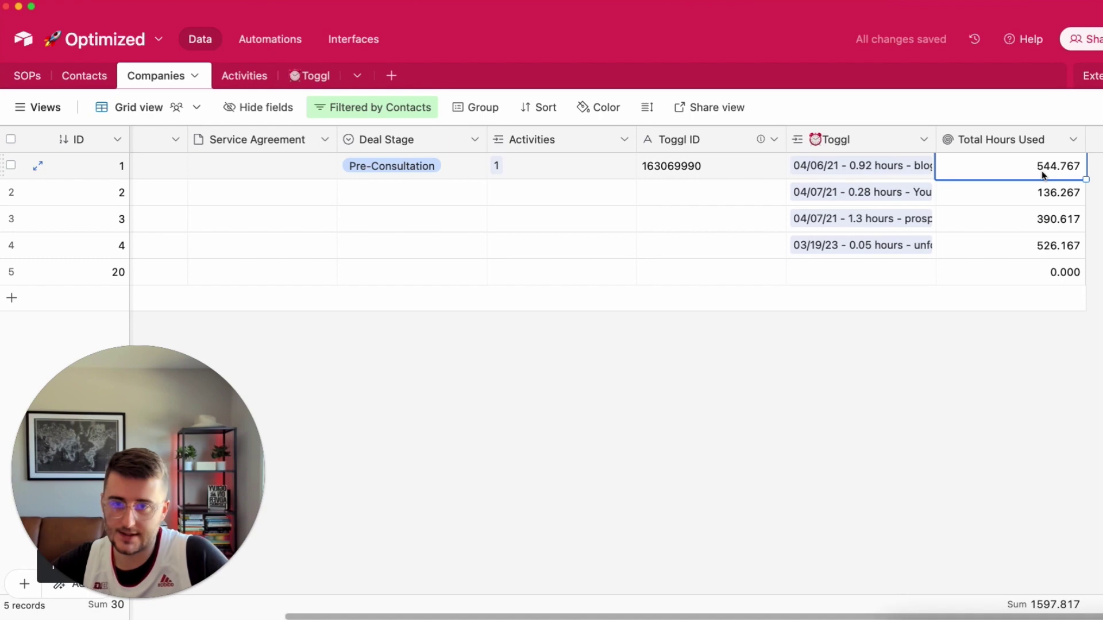
left_click(304, 84)
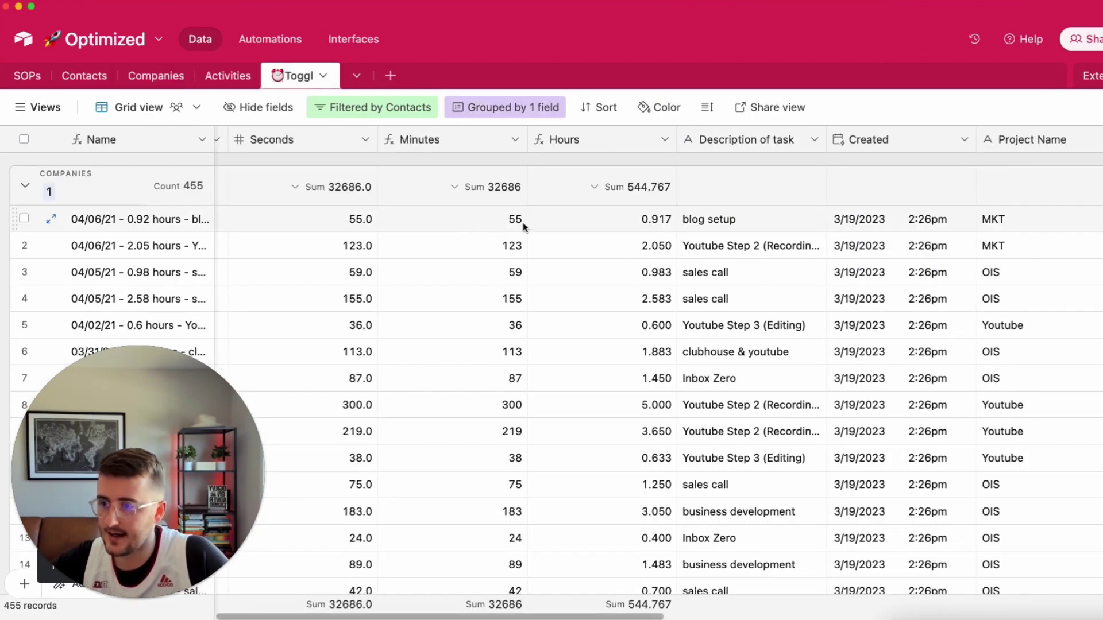
left_click(611, 224)
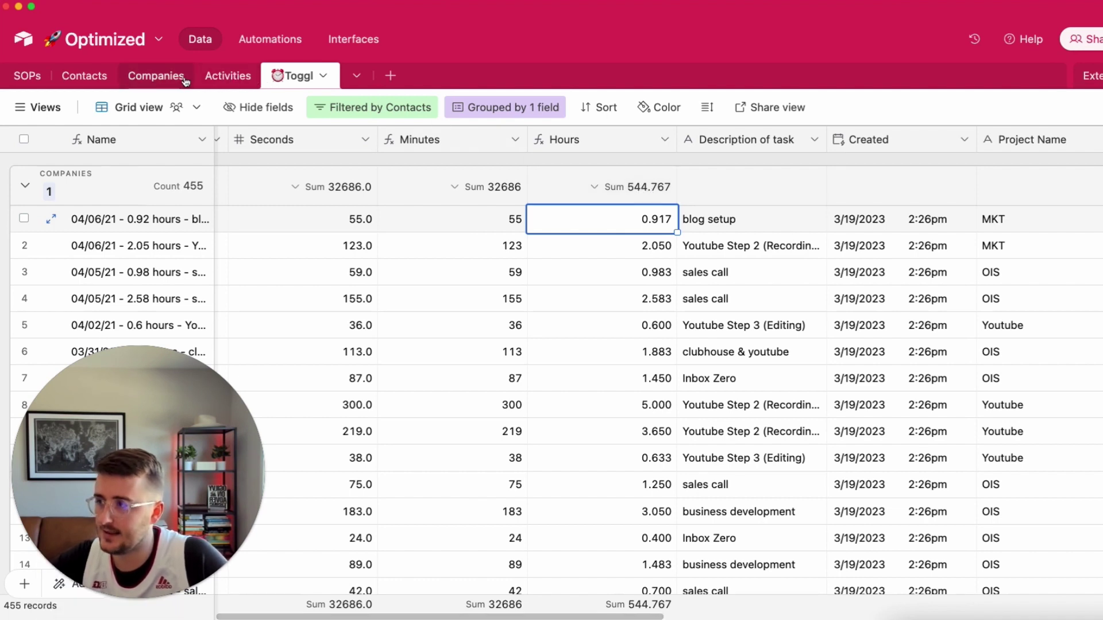
left_click(155, 77)
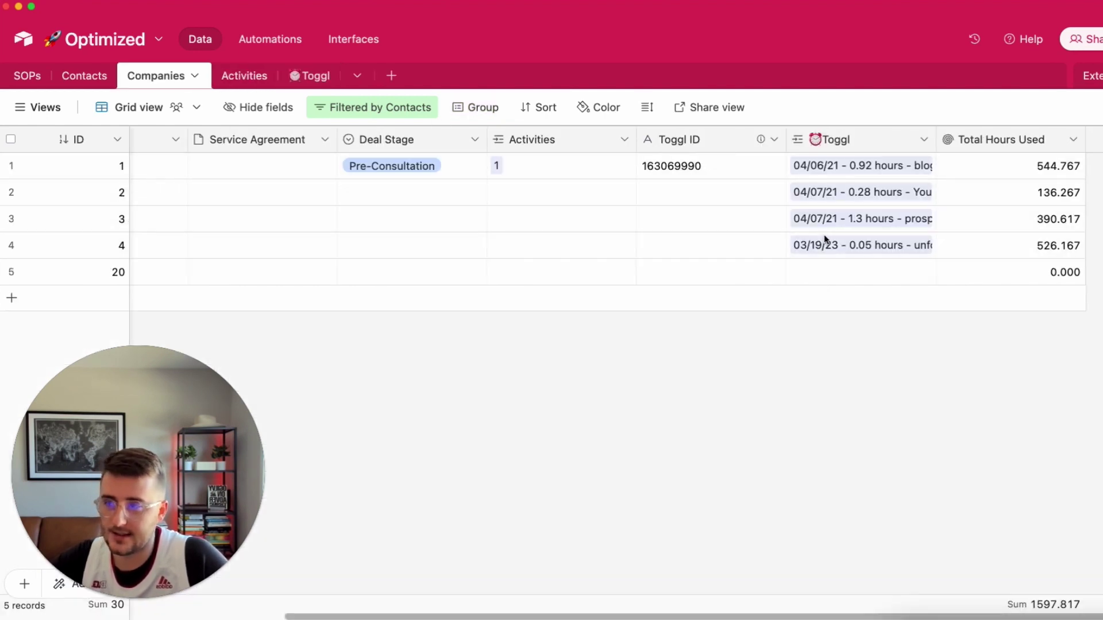
left_click(1065, 169)
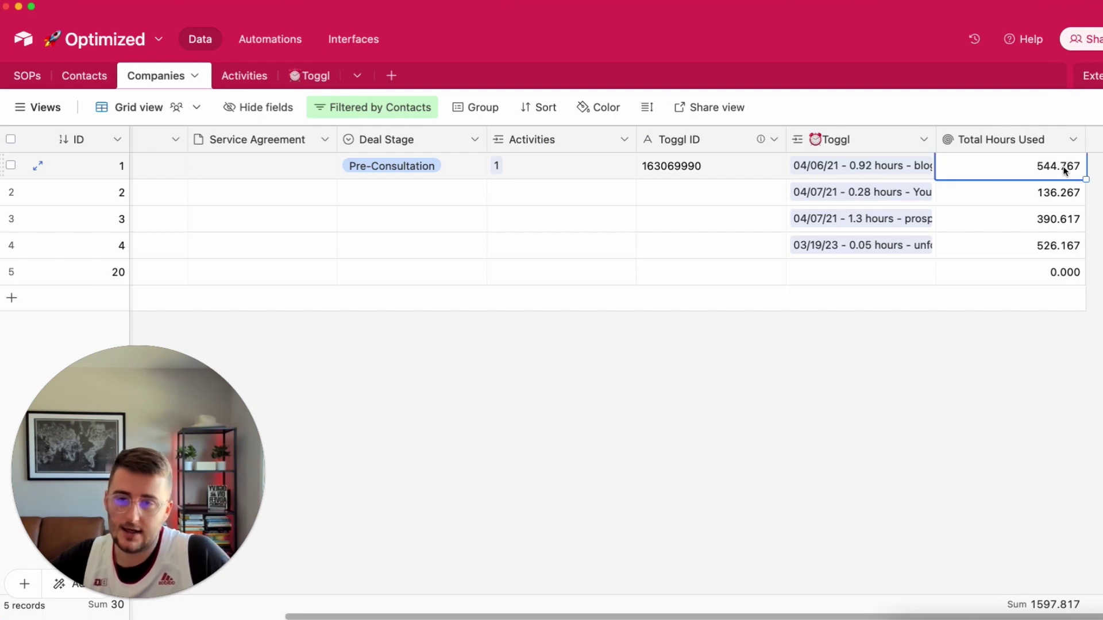
Step: Duplicate the Total Hours Used field in the Companies table and name the copy Total Billable Hours
right_click(1019, 136)
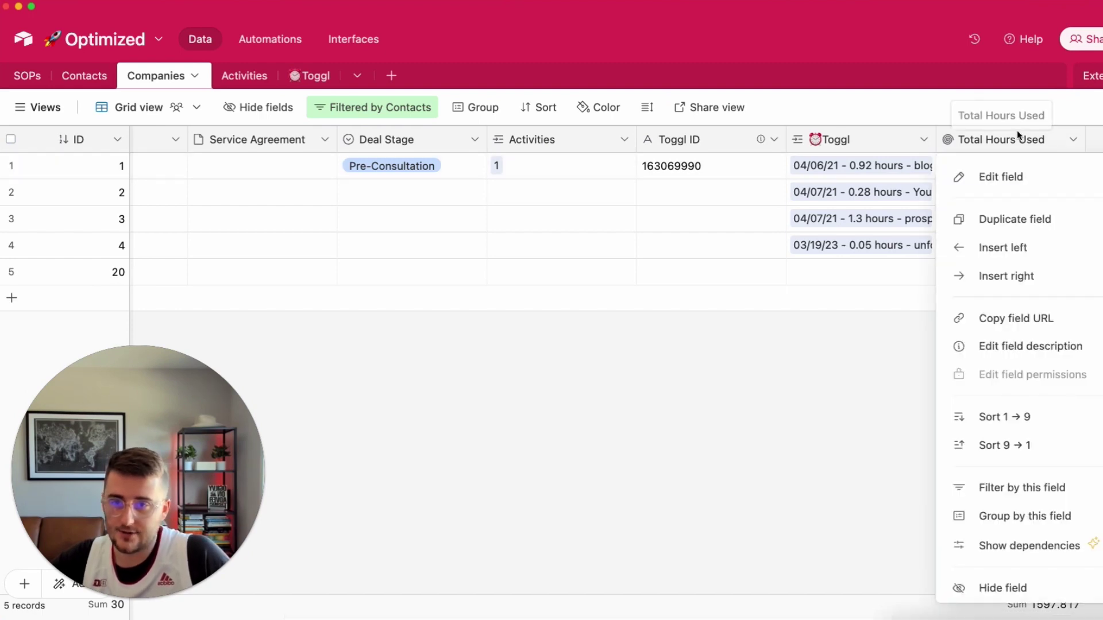
left_click(1045, 217)
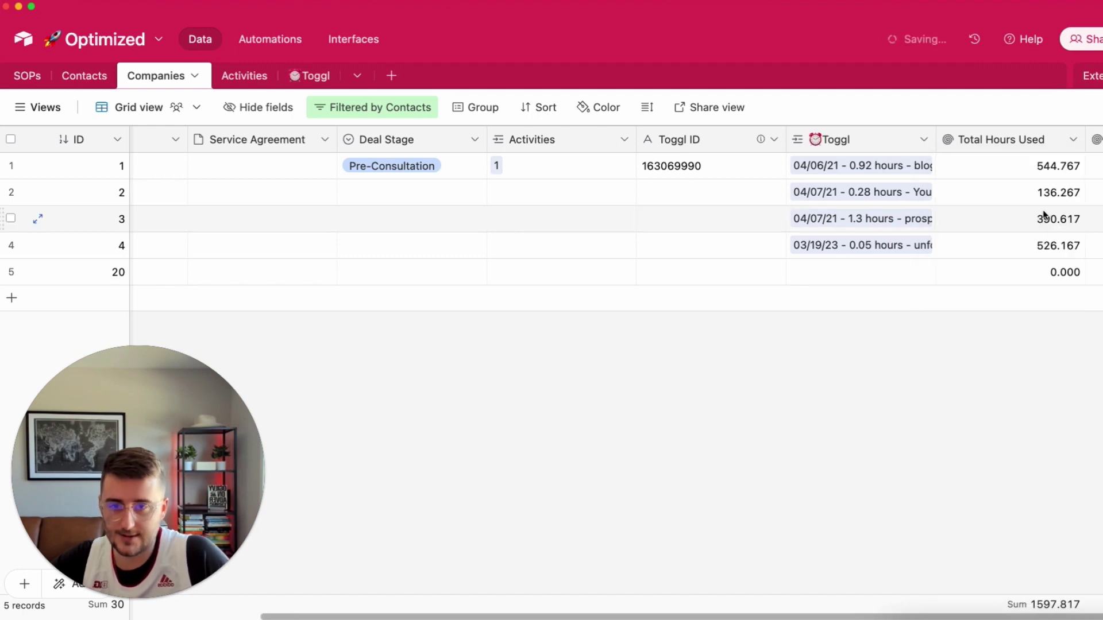
right_click(1001, 142)
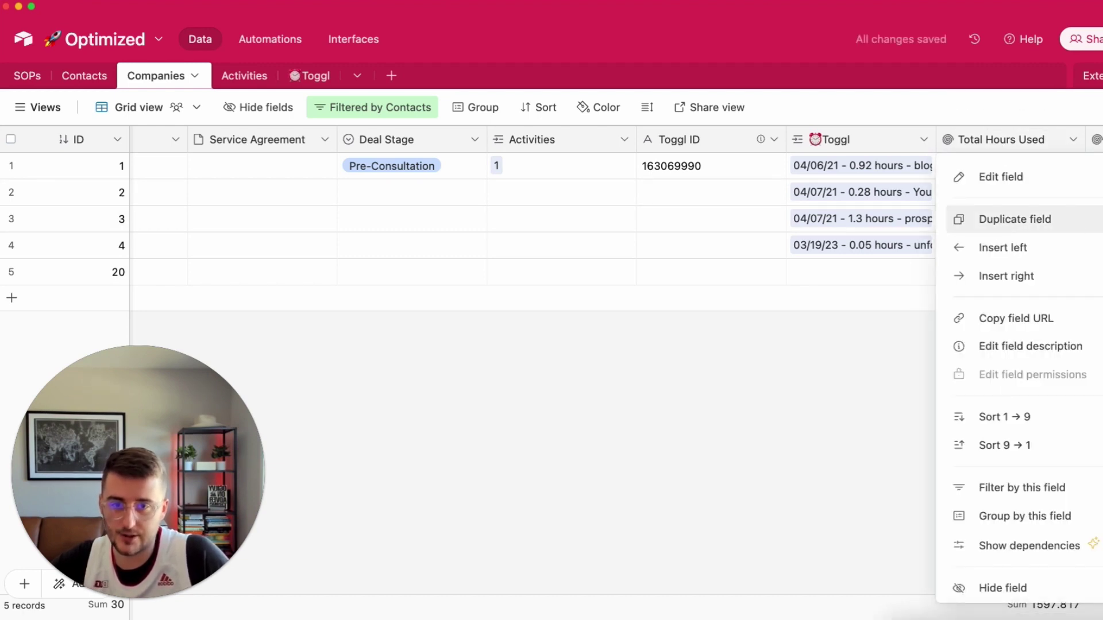
left_click(1015, 219)
right_click(1004, 140)
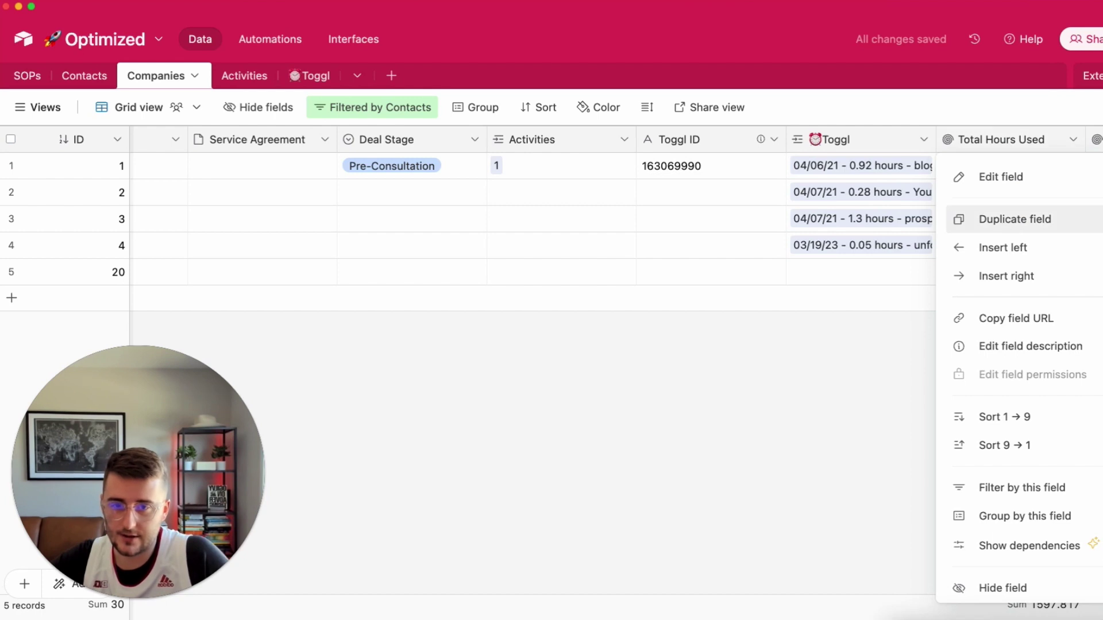
left_click(1015, 219)
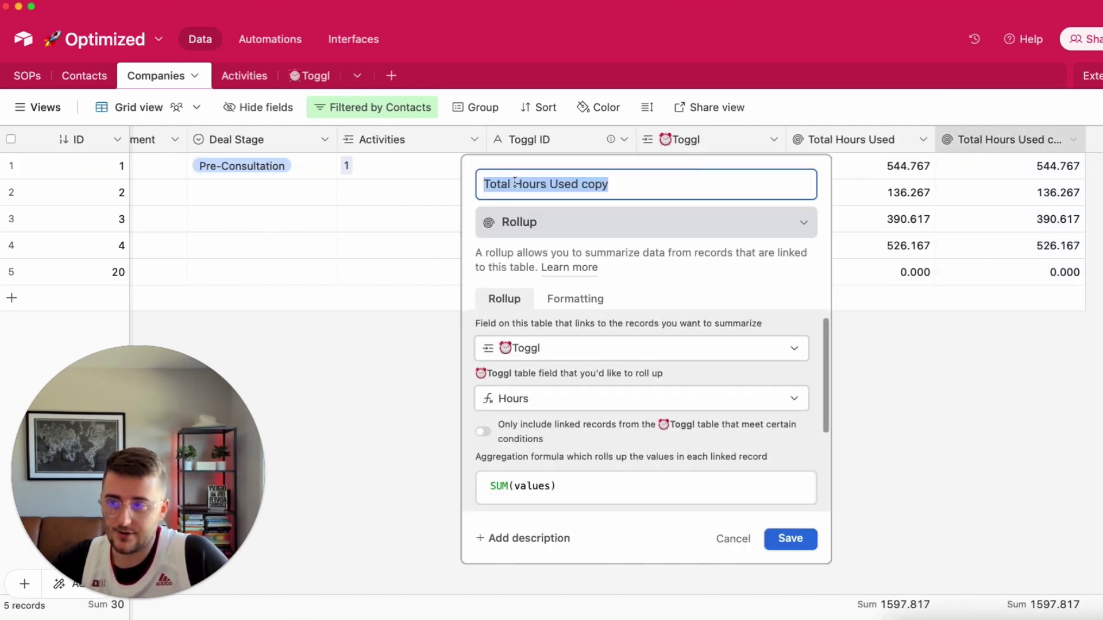
left_click(513, 183)
key("super+shift+Right")
type("Bil")
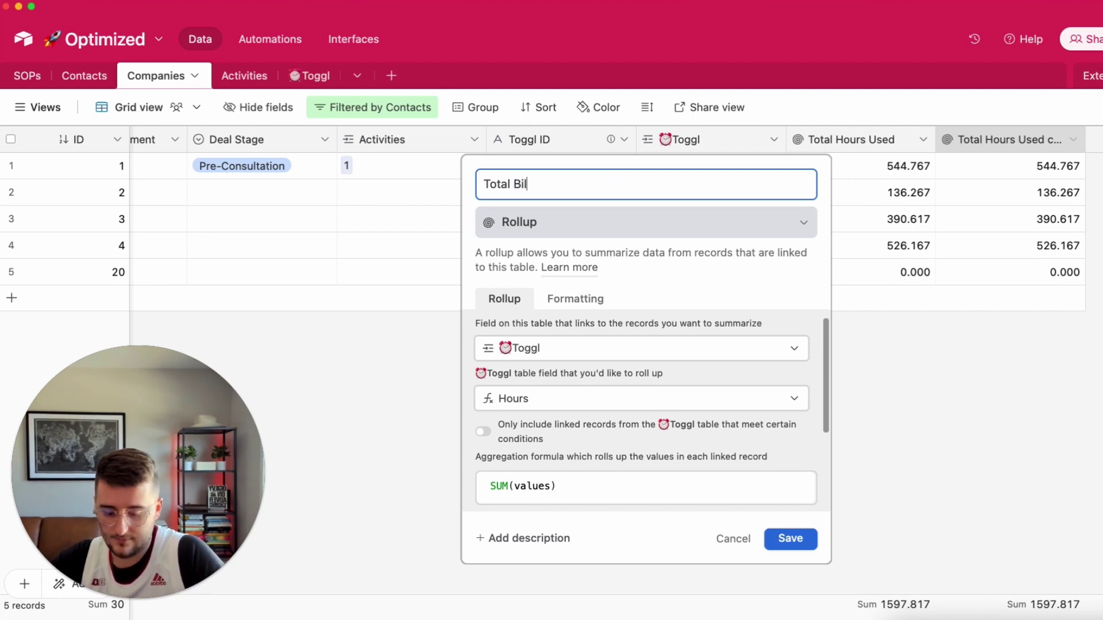
type("lable Hours")
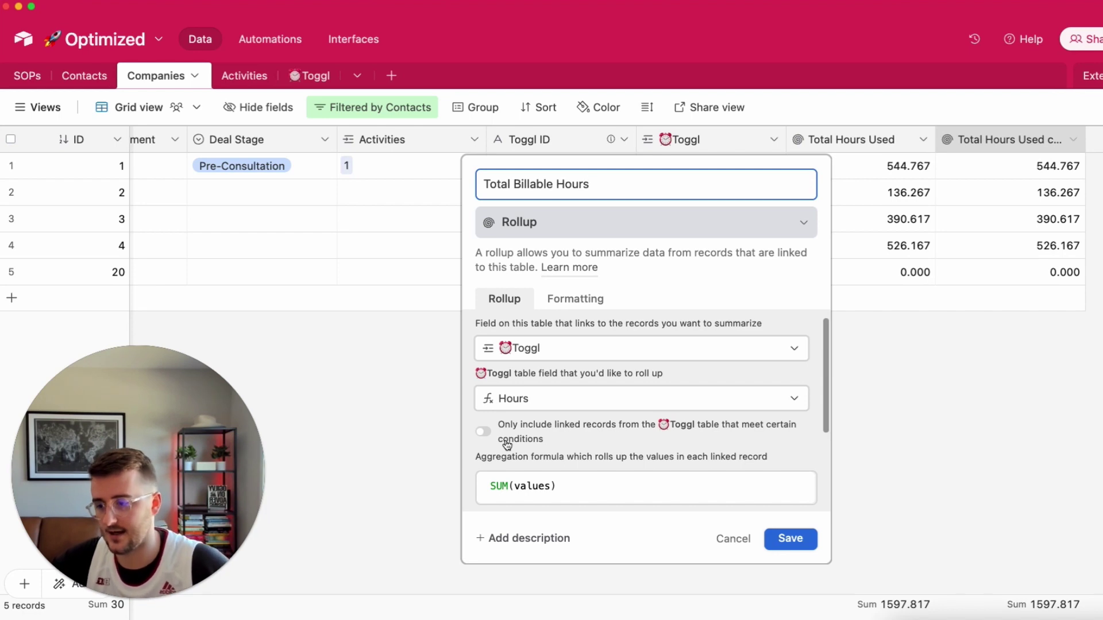
Step: Limit the Total Billable Hours rollup to linked Toggl records where Non-Billable? is unchecked, and save the field
left_click(507, 444)
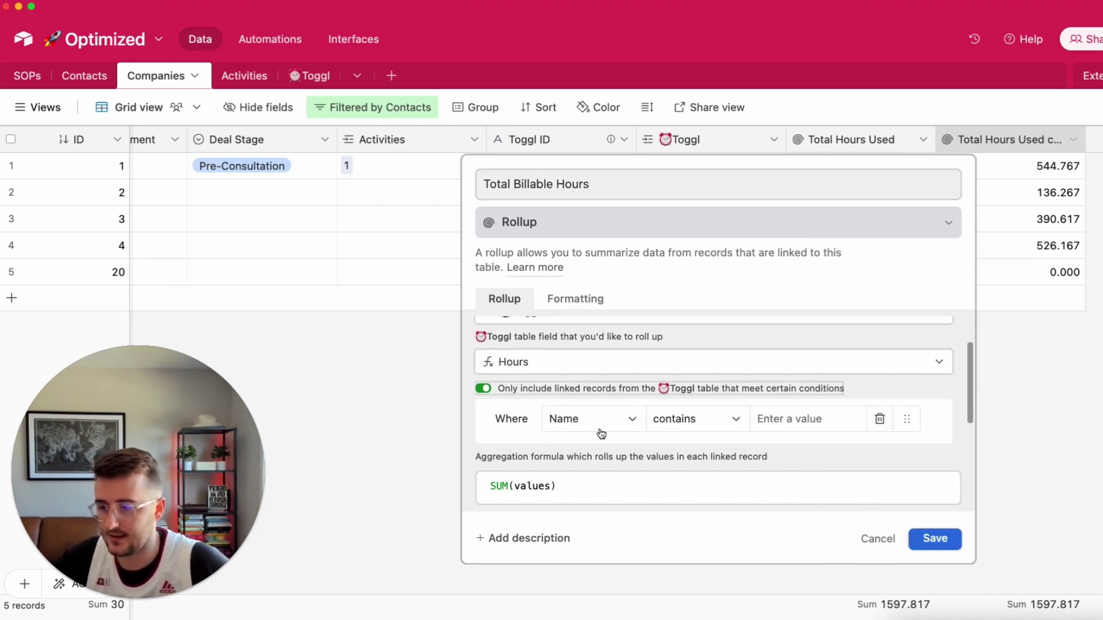
left_click(584, 422)
scroll(597, 396, "down", 2)
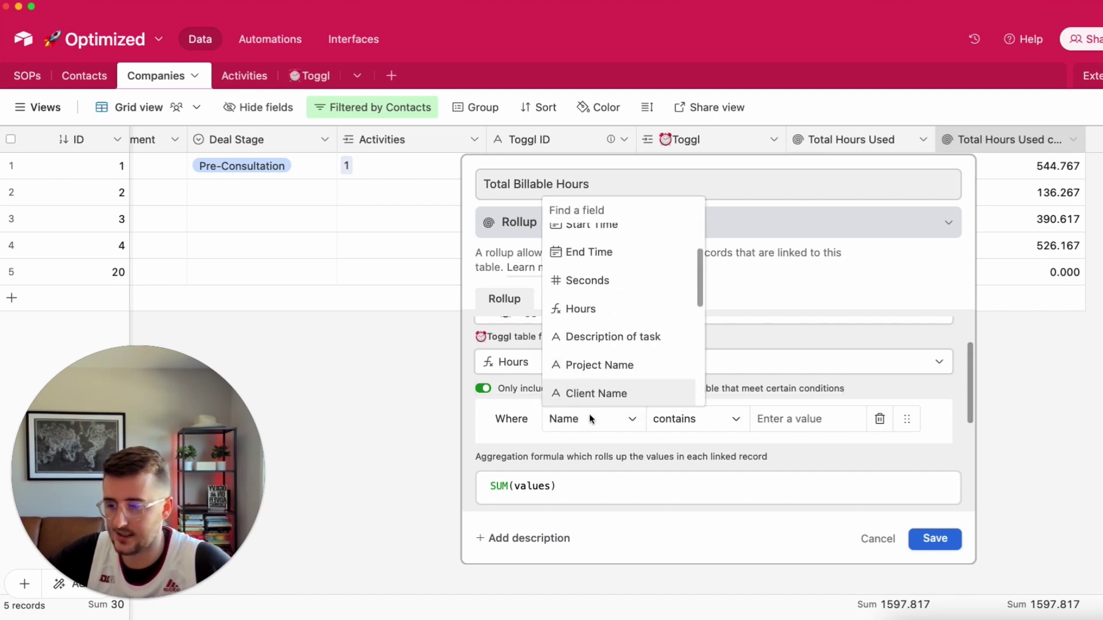
scroll(613, 368, "down", 5)
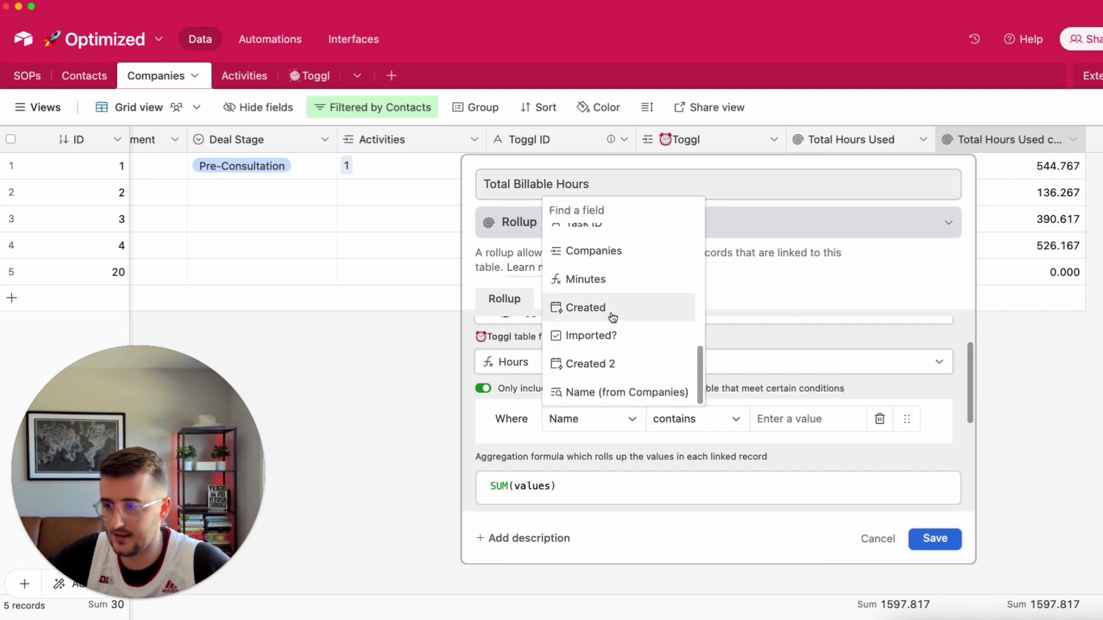
scroll(598, 306, "up", 3)
left_click(586, 306)
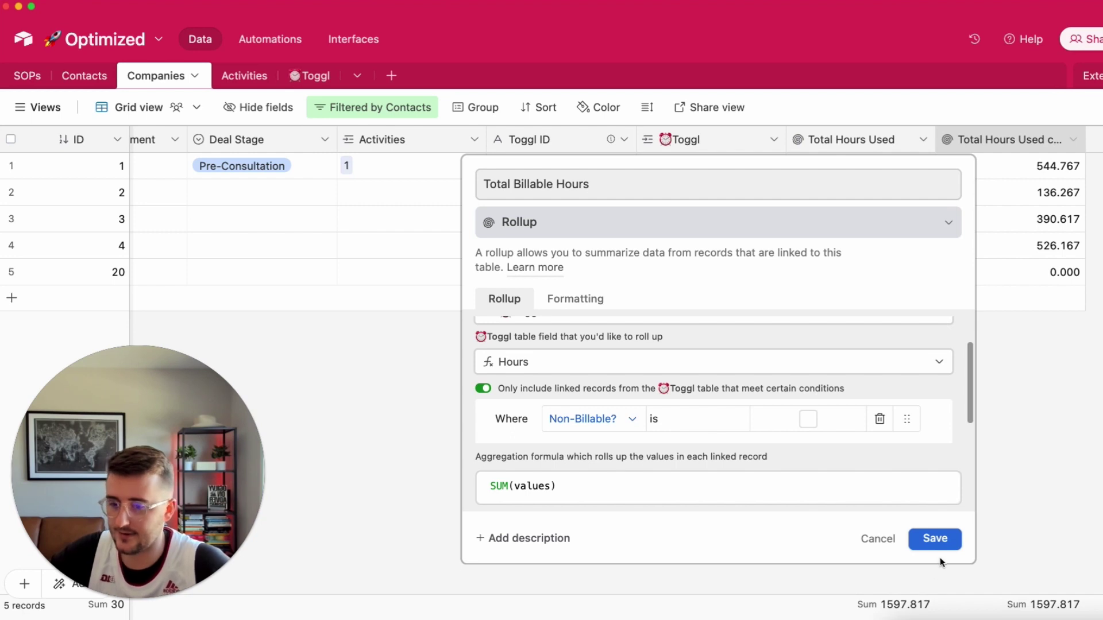
left_click(923, 540)
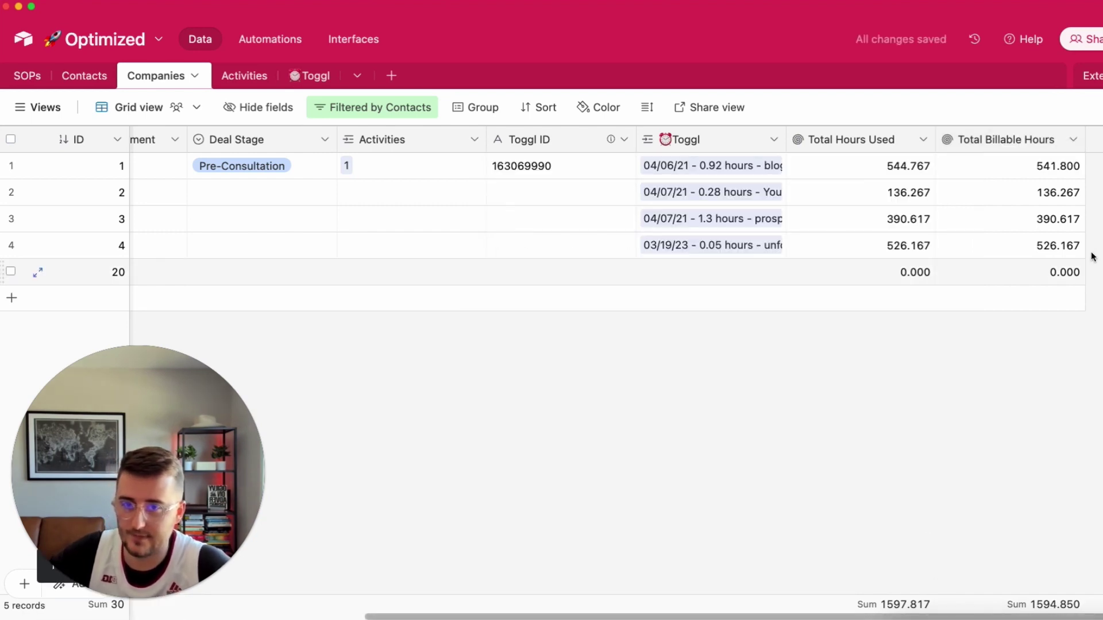
left_click(996, 173)
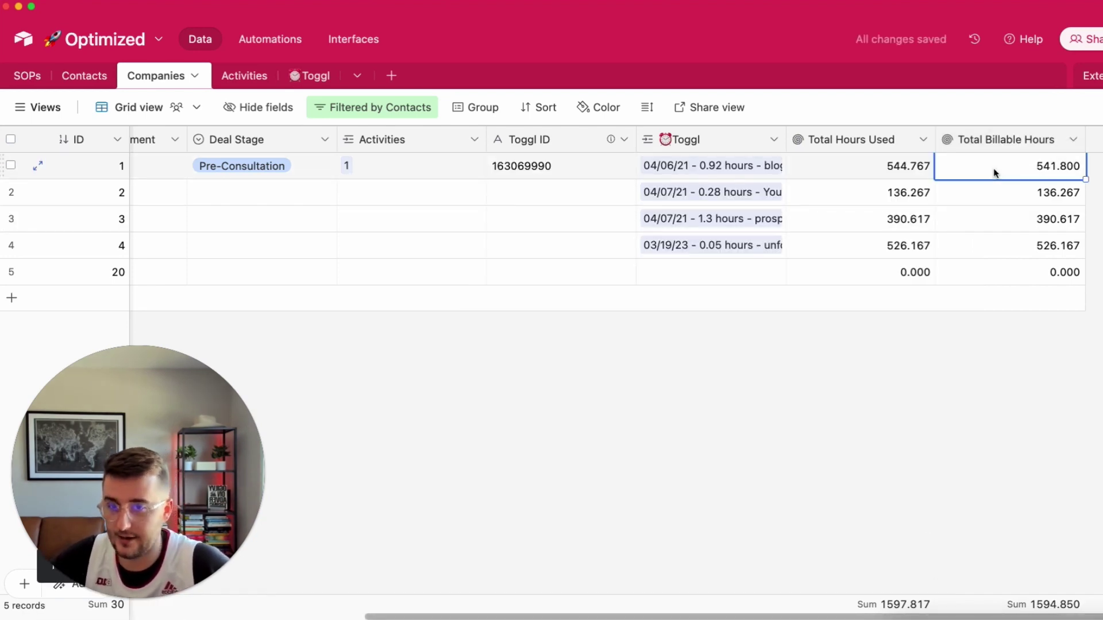
Step: Duplicate the Total Billable Hours field and name the copy Total Non-Billable Hours
right_click(979, 149)
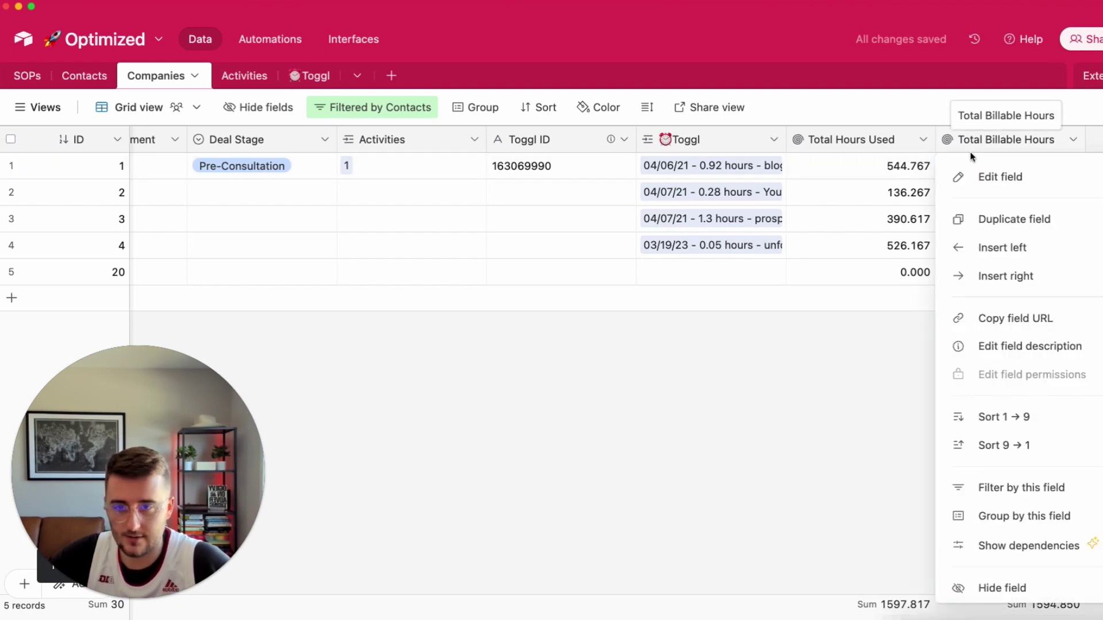
left_click(1064, 225)
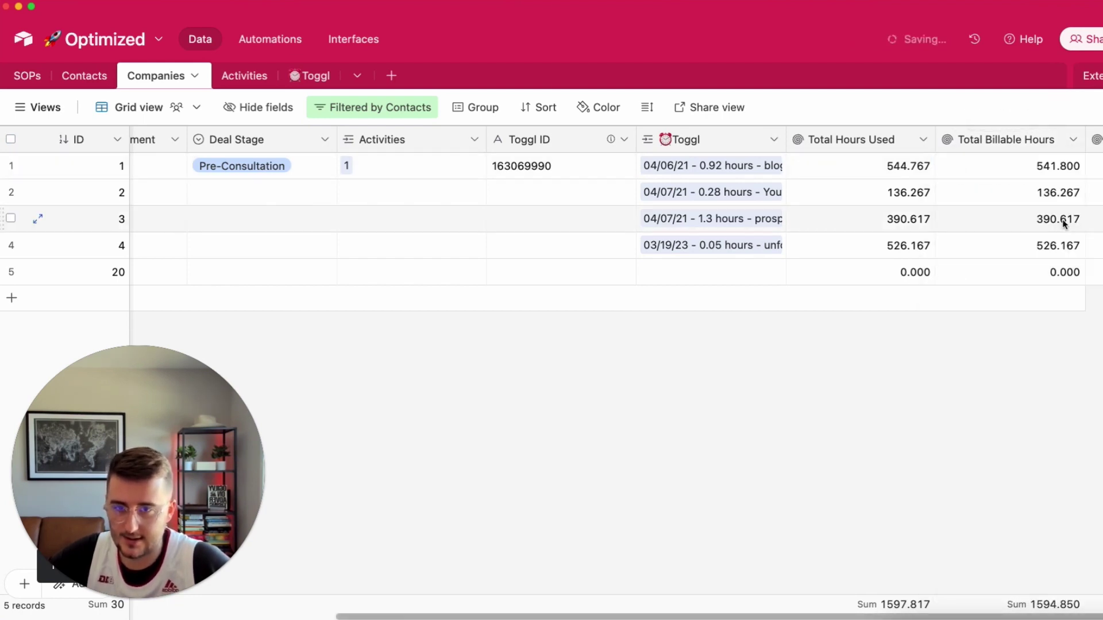
double_click(1011, 140)
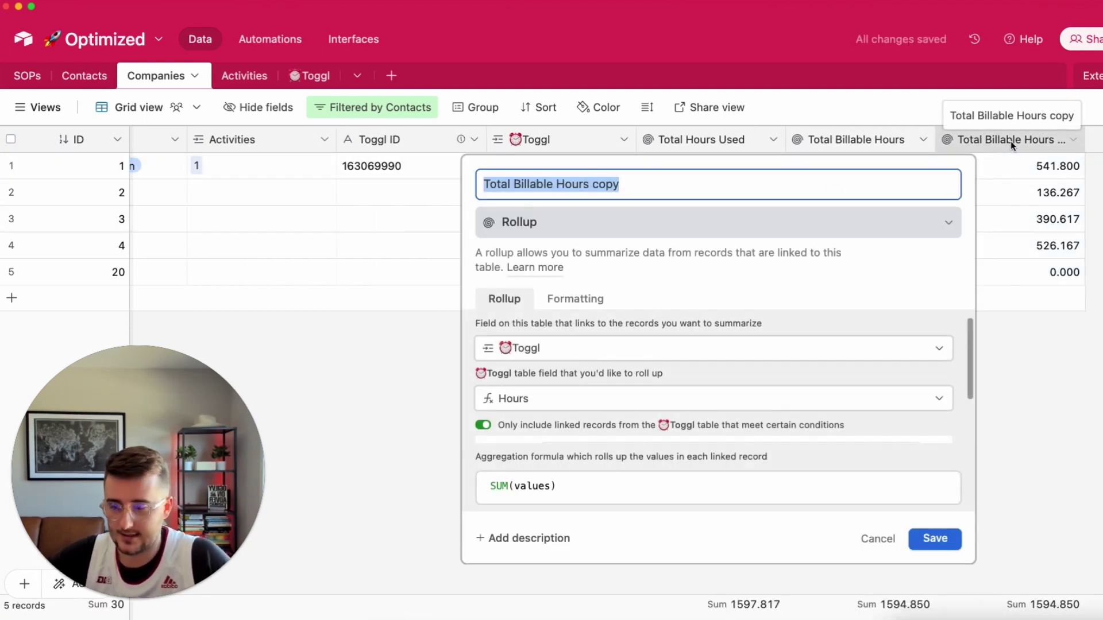
type("Total No")
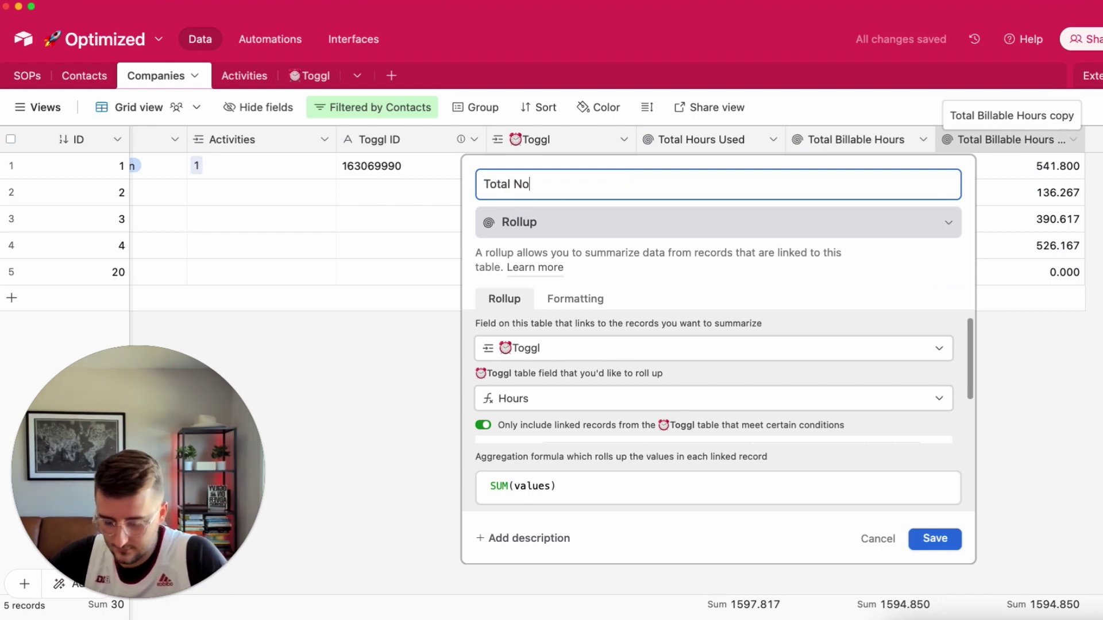
type("n-Billabl")
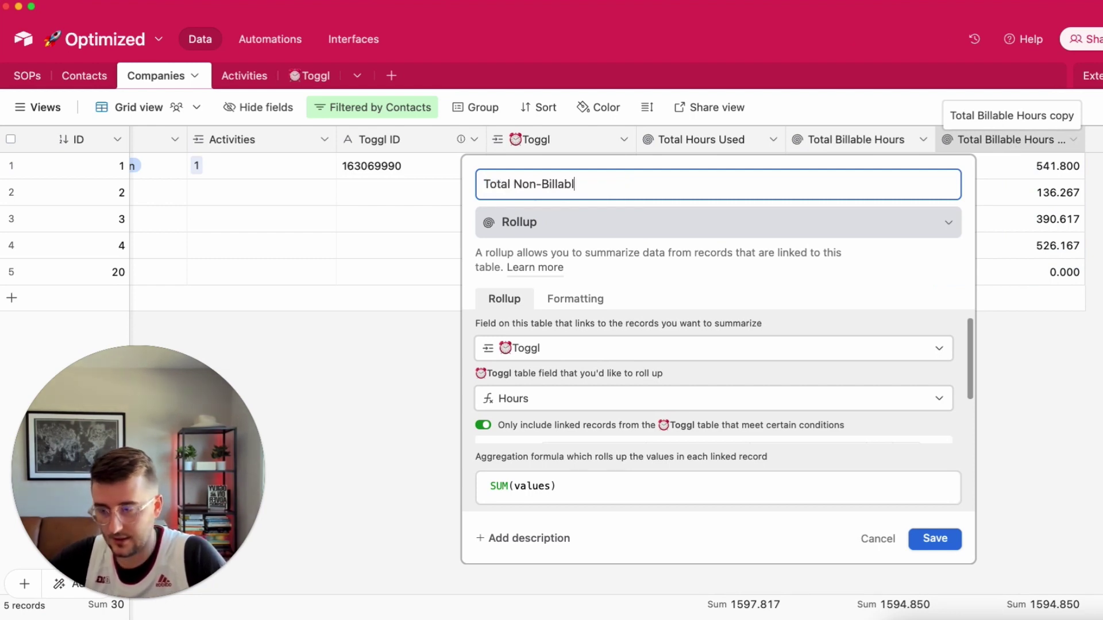
type("e Hours")
Step: Limit the Total Non-Billable Hours rollup to Toggl records where Non-Billable? is checked, save the field and widen its column
scroll(779, 381, "down", 2)
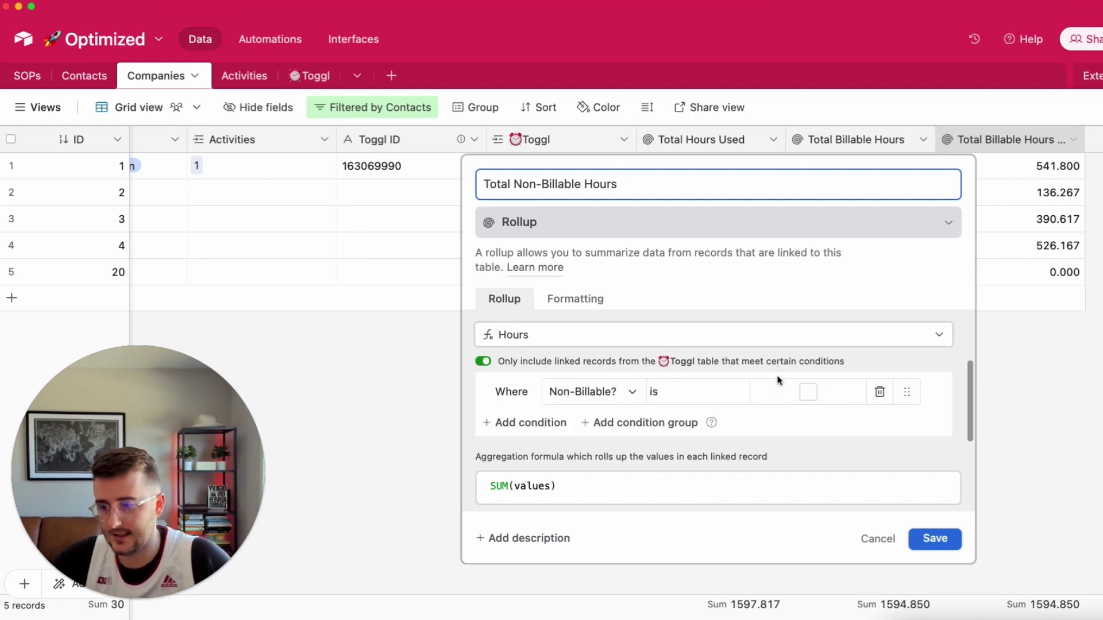
left_click(809, 393)
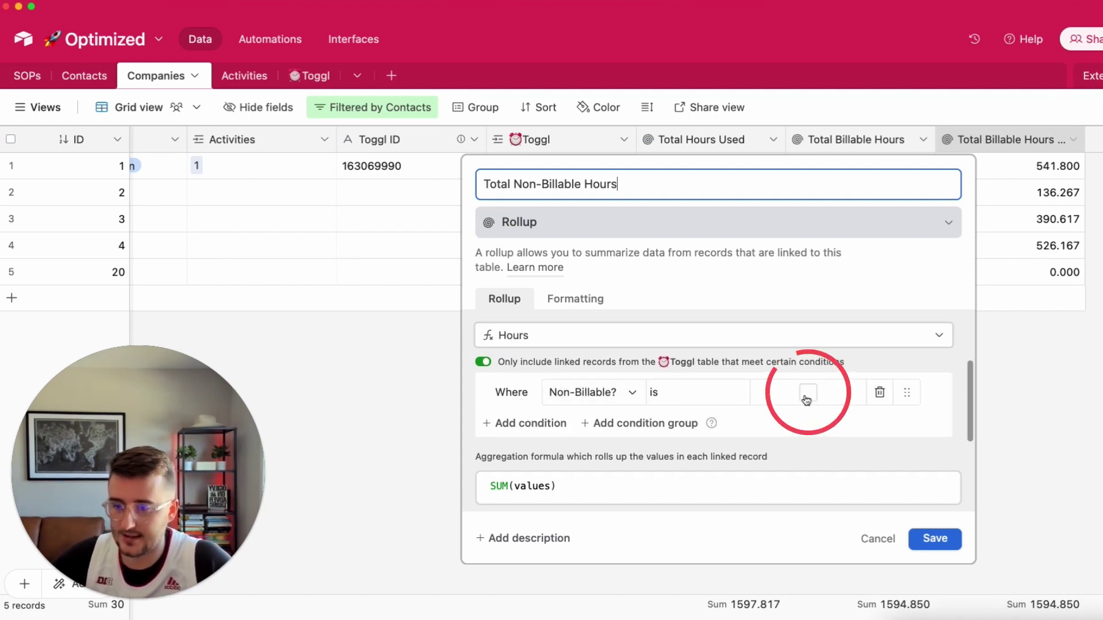
left_click(945, 549)
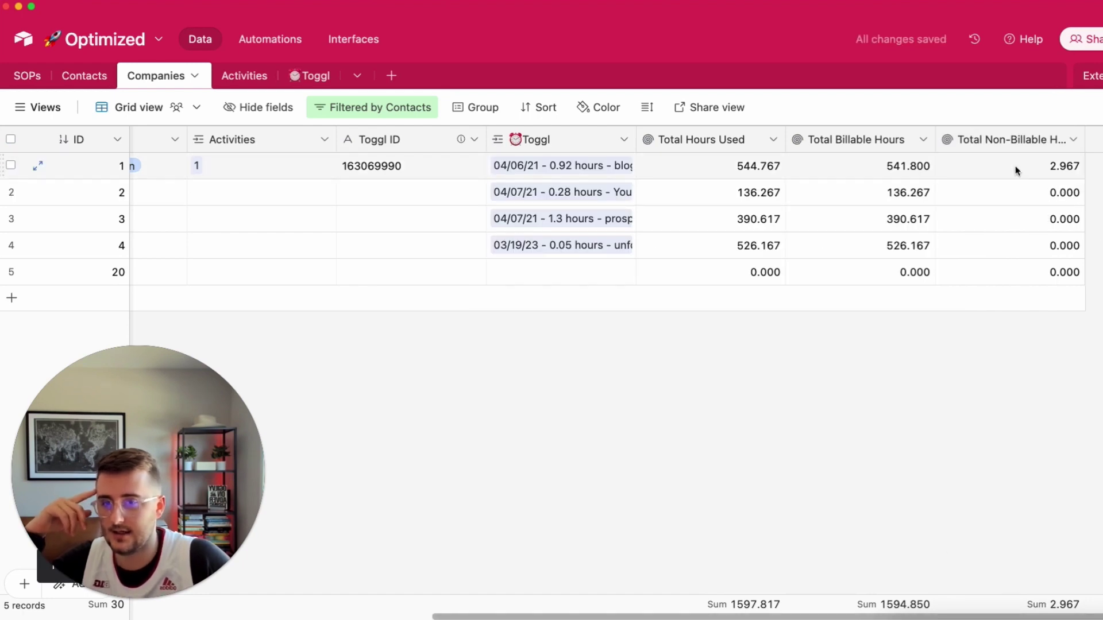
left_click(1016, 170)
left_click_drag(1084, 140, 1100, 140)
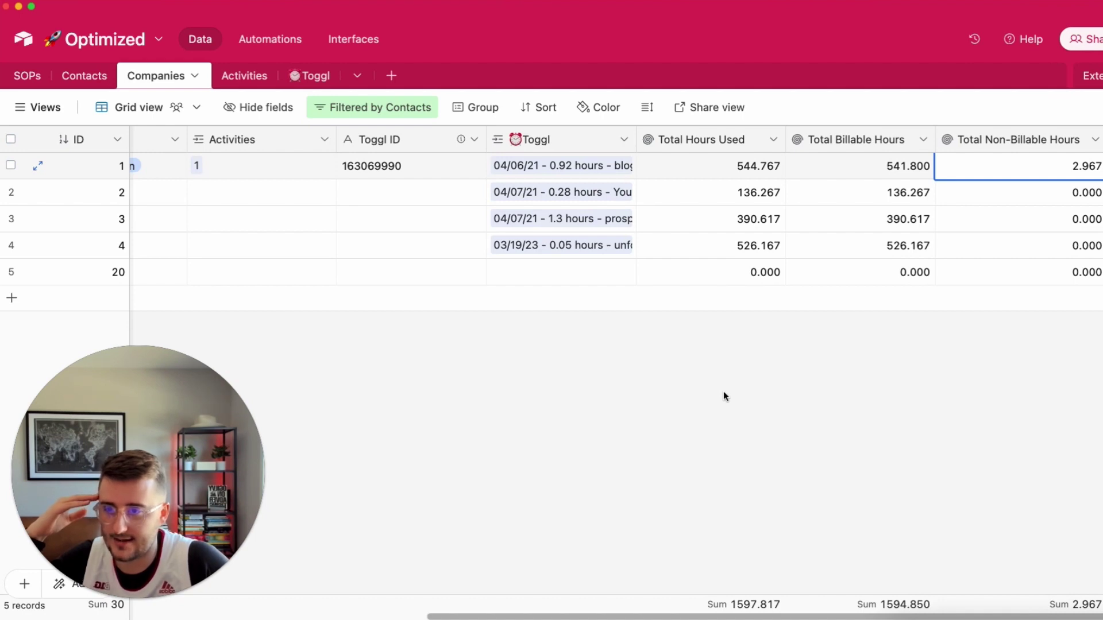
Step: Review the Companies fields, the Total Non-Billable Hours rollup settings and the first company's linked Toggl records
scroll(722, 240, "left", 15)
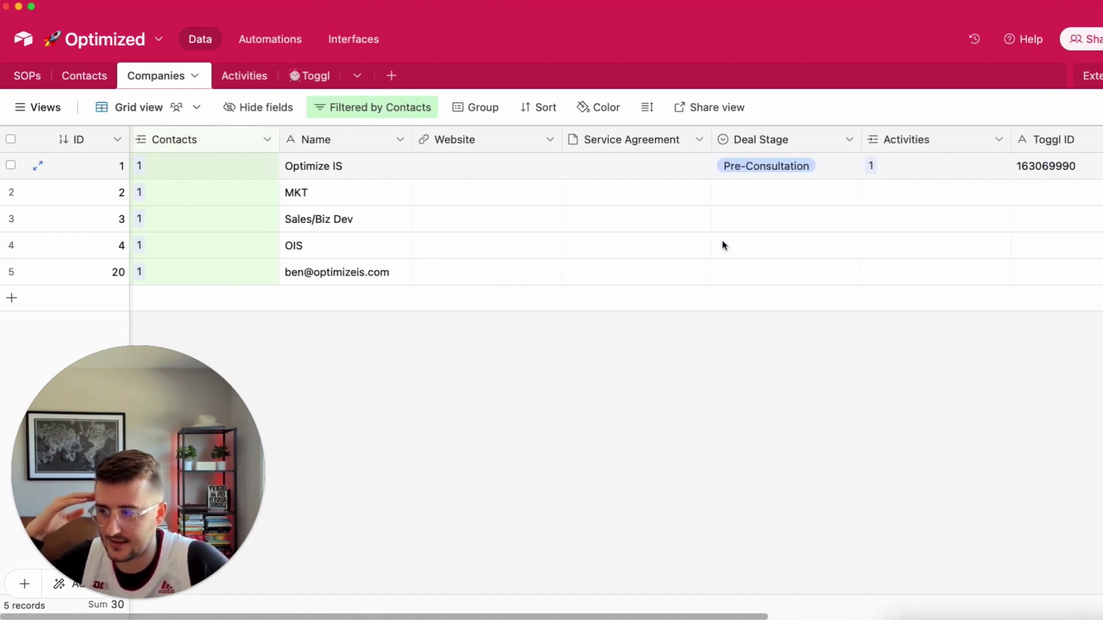
scroll(722, 240, "right", 10)
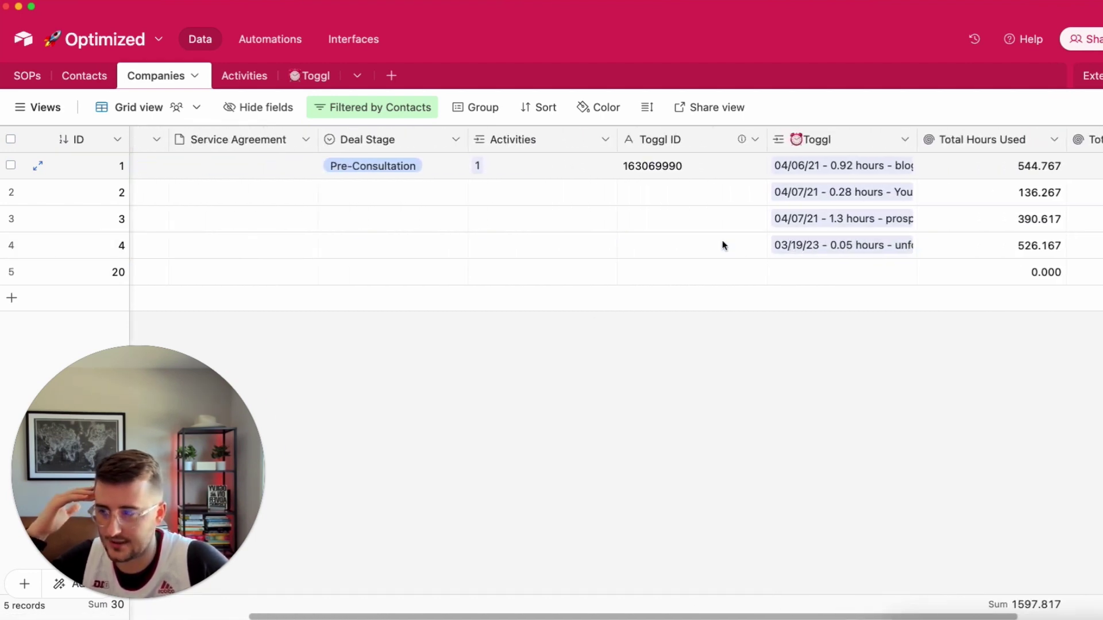
scroll(722, 240, "left", 5)
scroll(722, 240, "right", 10)
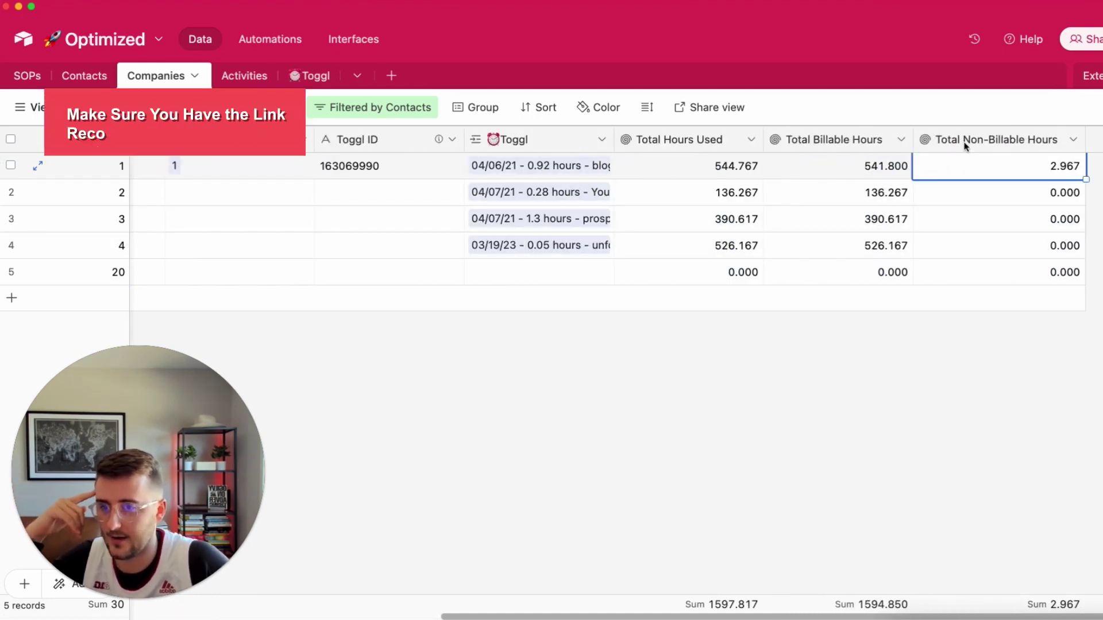
double_click(997, 139)
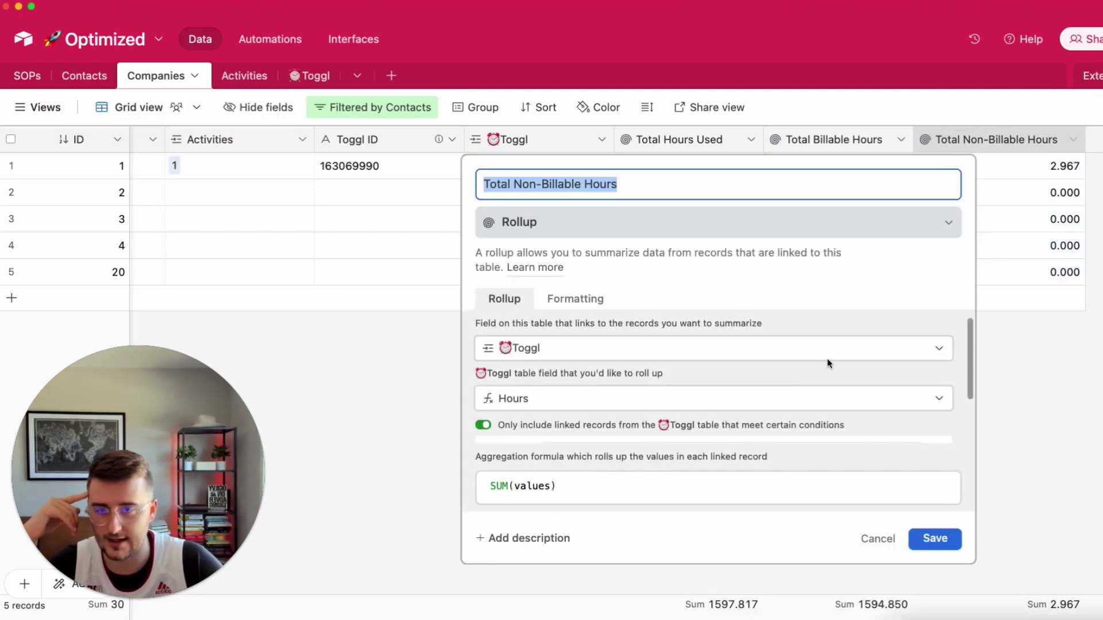
left_click(1065, 174)
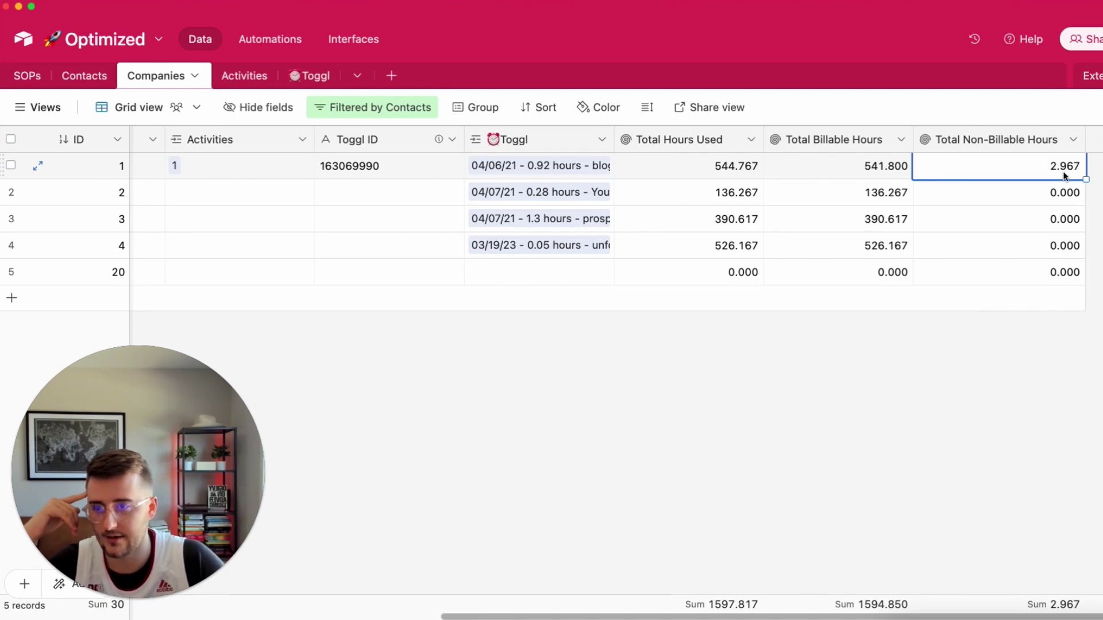
left_click(539, 166)
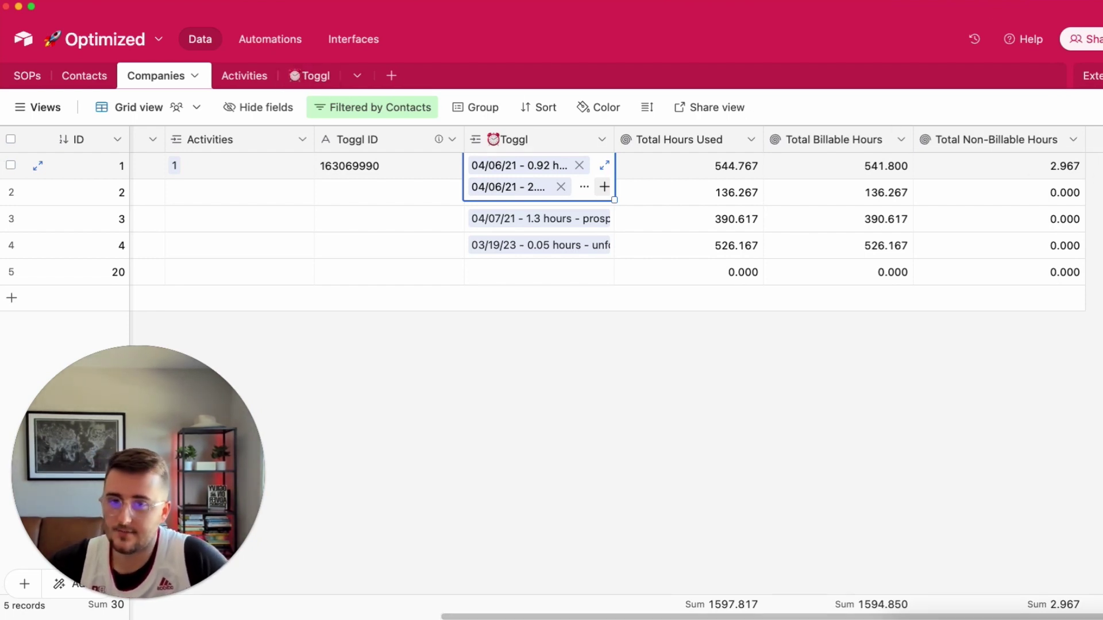
Step: Add a Rollup field named Most Recent Time Entry to the end of the Companies table
left_click(1094, 140)
type("most Rece")
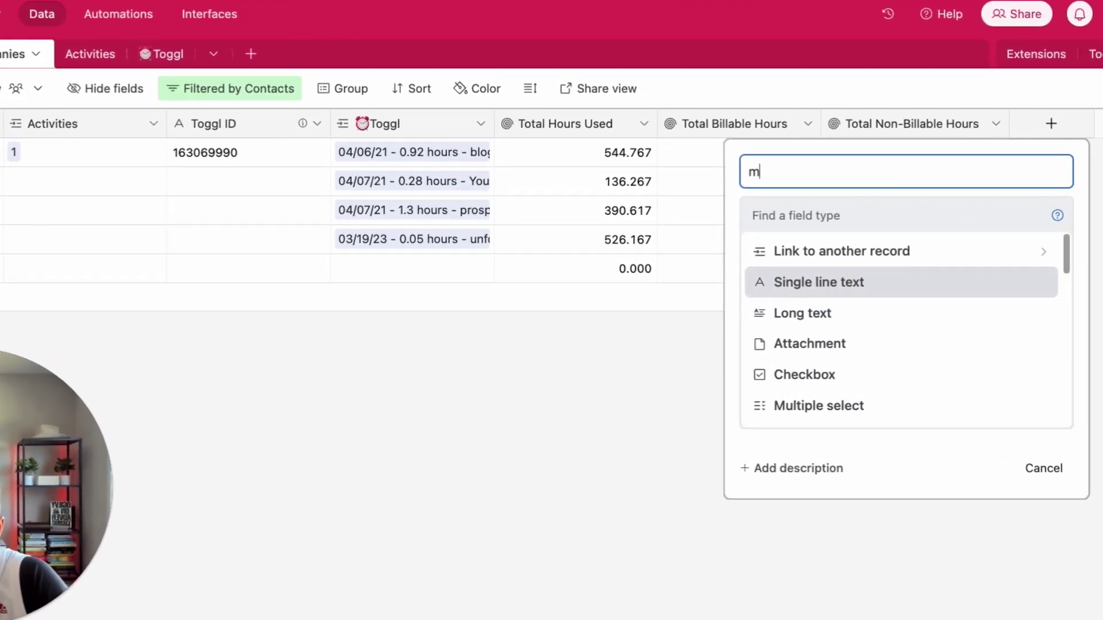
type("nt ")
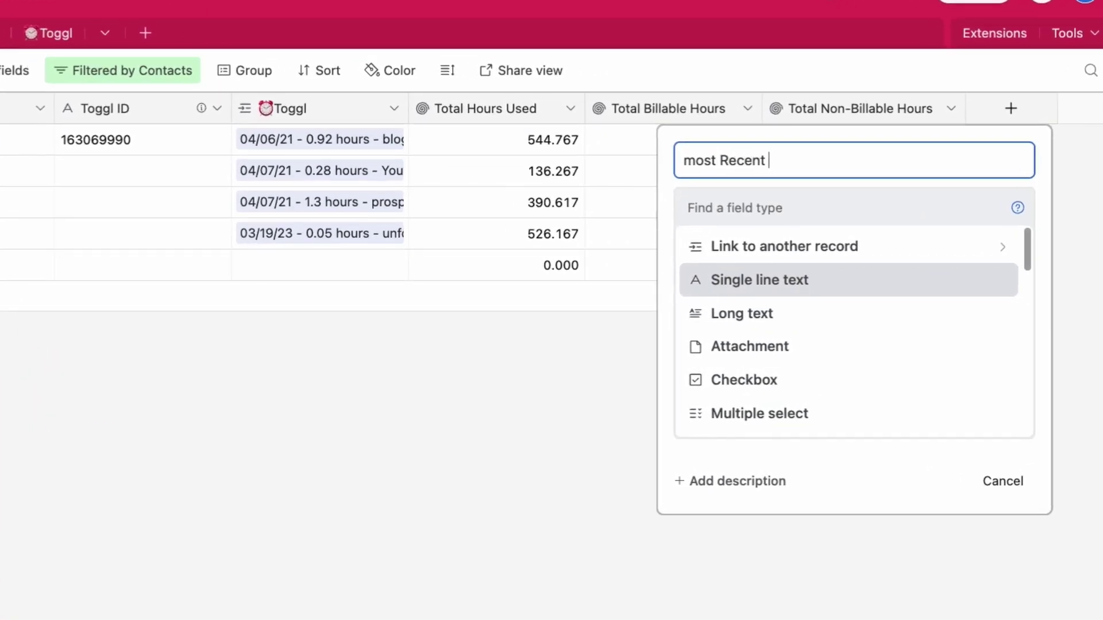
type("Time Entry")
key("Home")
key("shift+Right")
type("M")
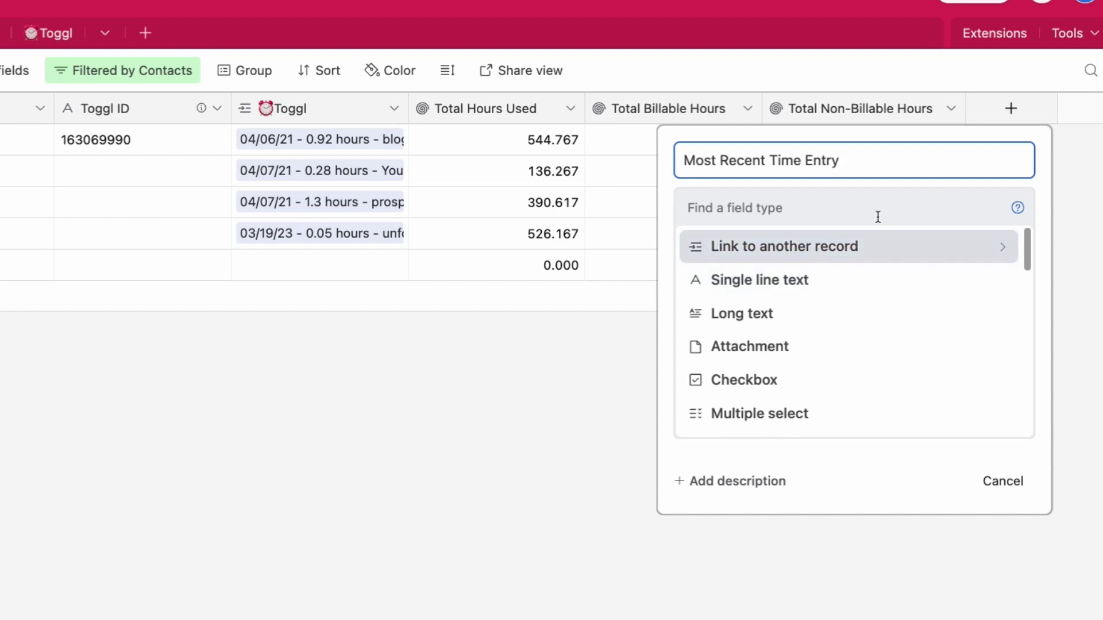
left_click(855, 208)
type("rol")
key("Return")
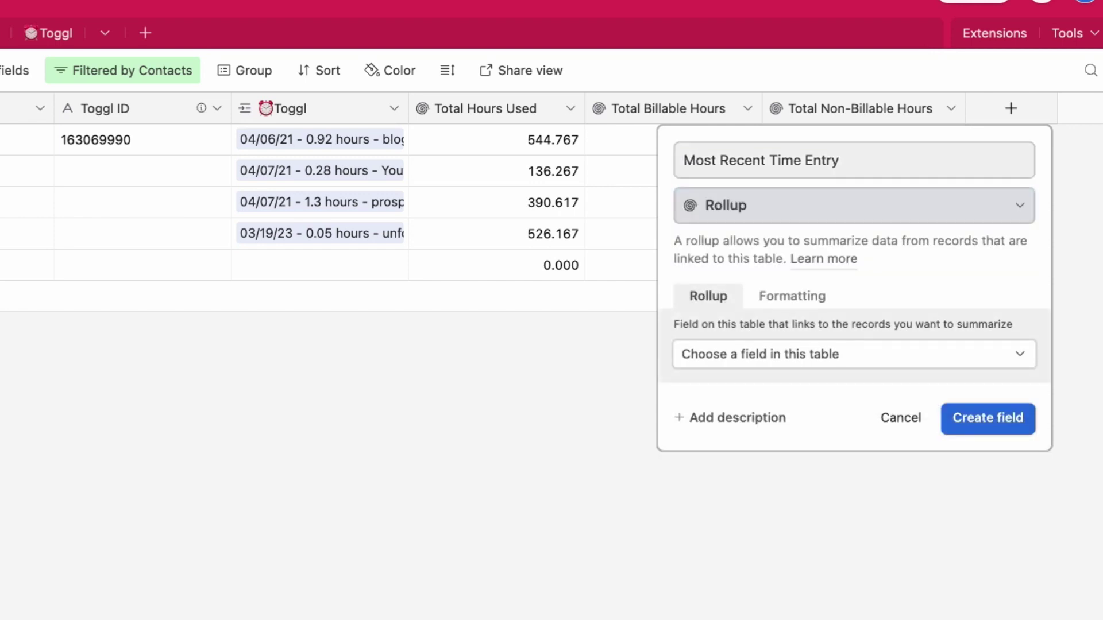
Step: Set the Most Recent Time Entry rollup to summarize Start Time from the linked Toggl records
left_click(775, 355)
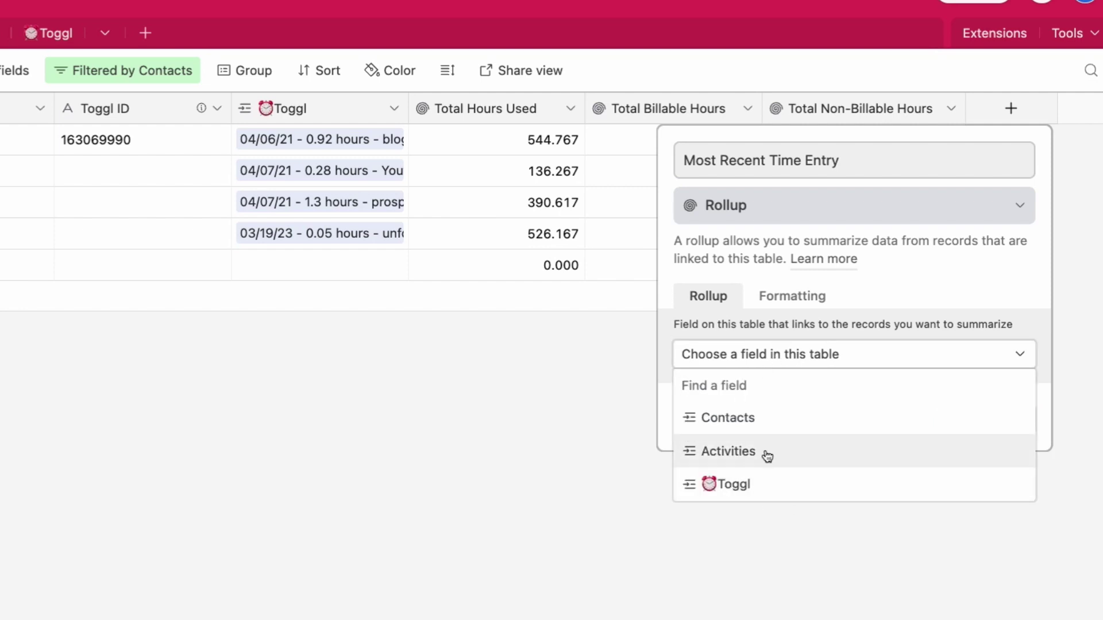
left_click(741, 498)
left_click(704, 414)
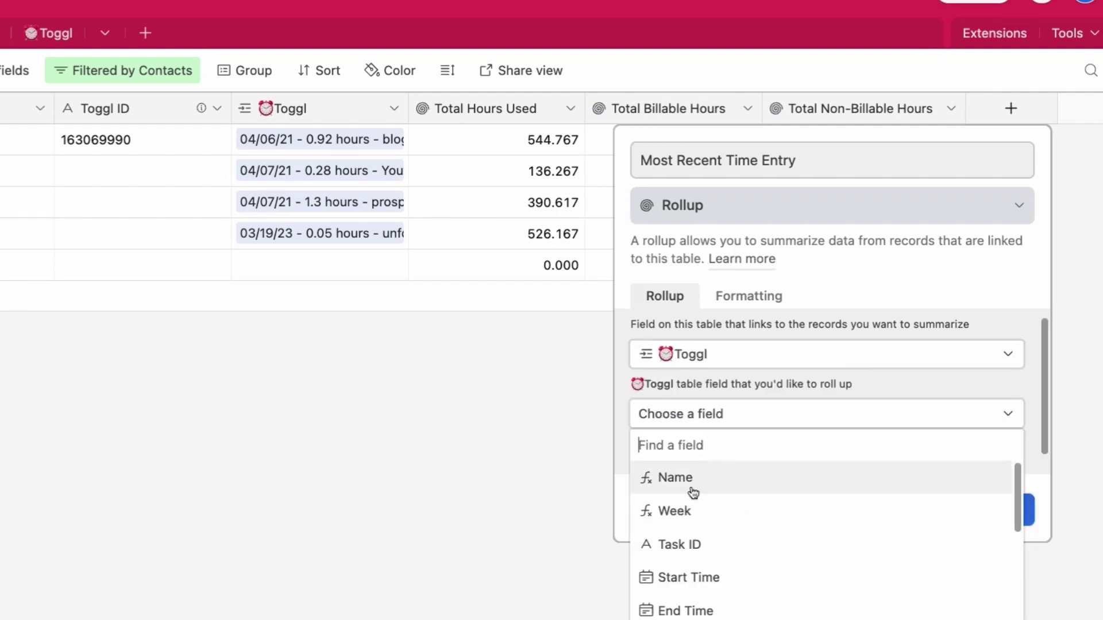
scroll(692, 493, "down", 2)
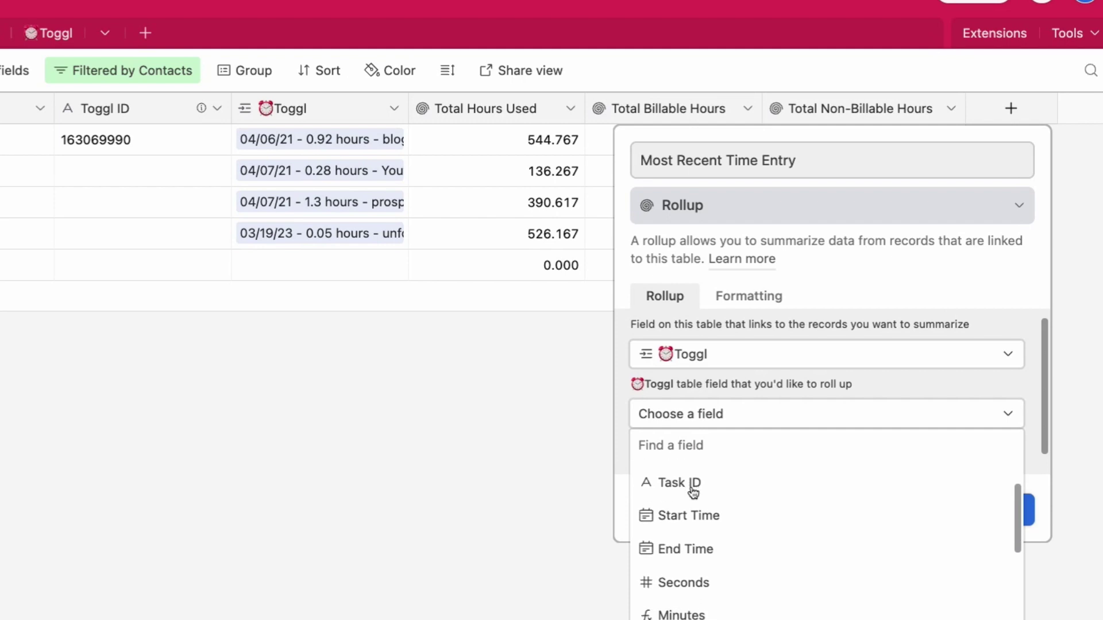
left_click(678, 524)
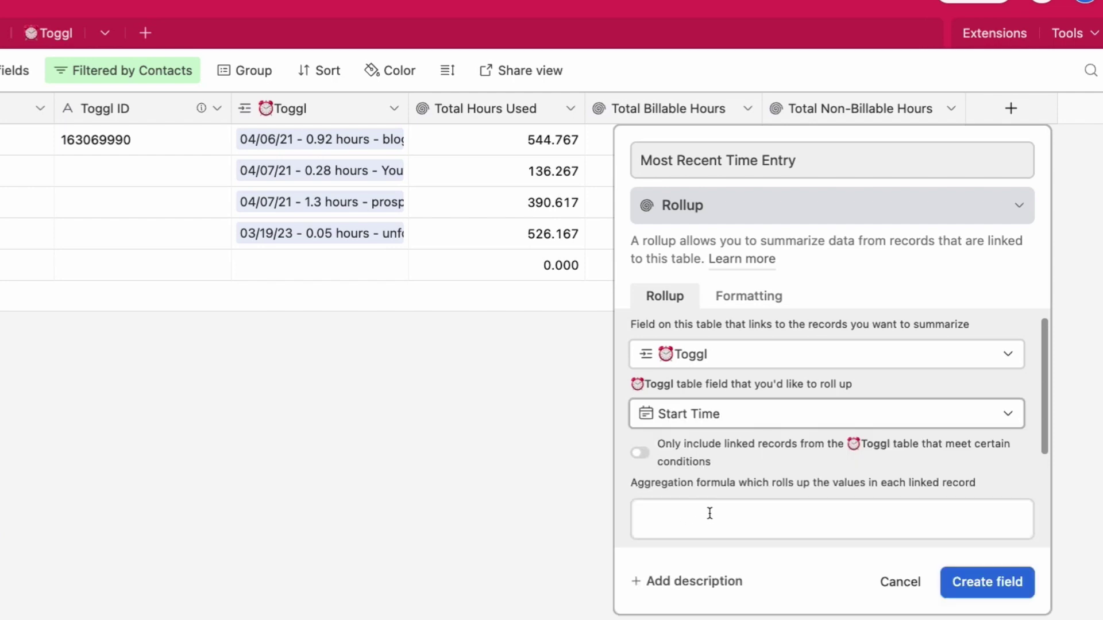
Step: Use MAX(values) as the aggregation formula, create the Most Recent Time Entry field and widen its column
left_click(710, 513)
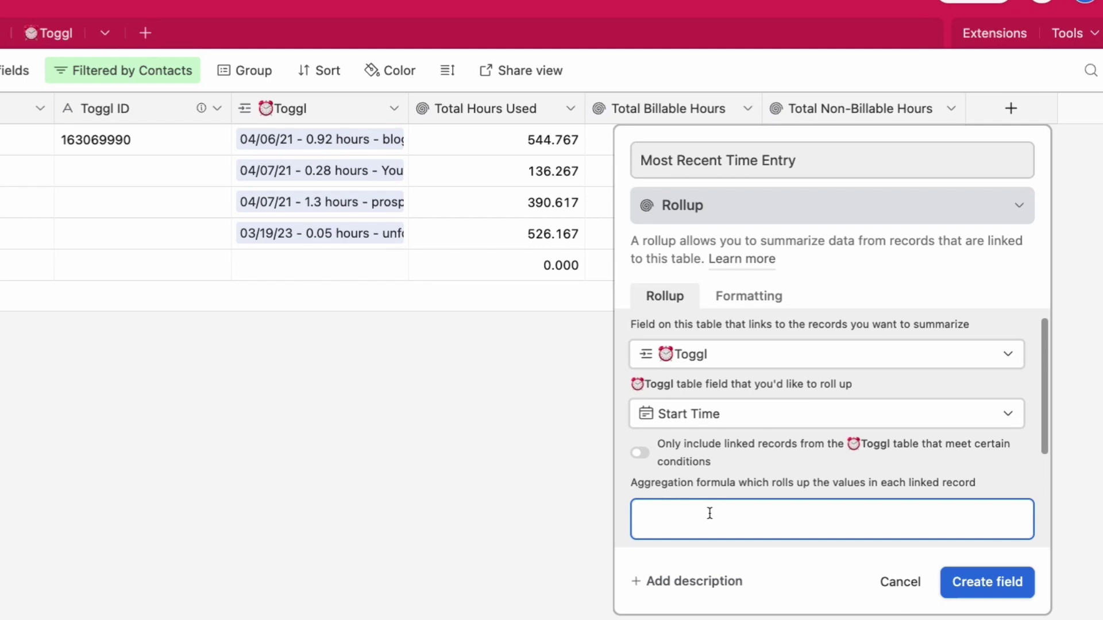
type("max")
left_click(701, 563)
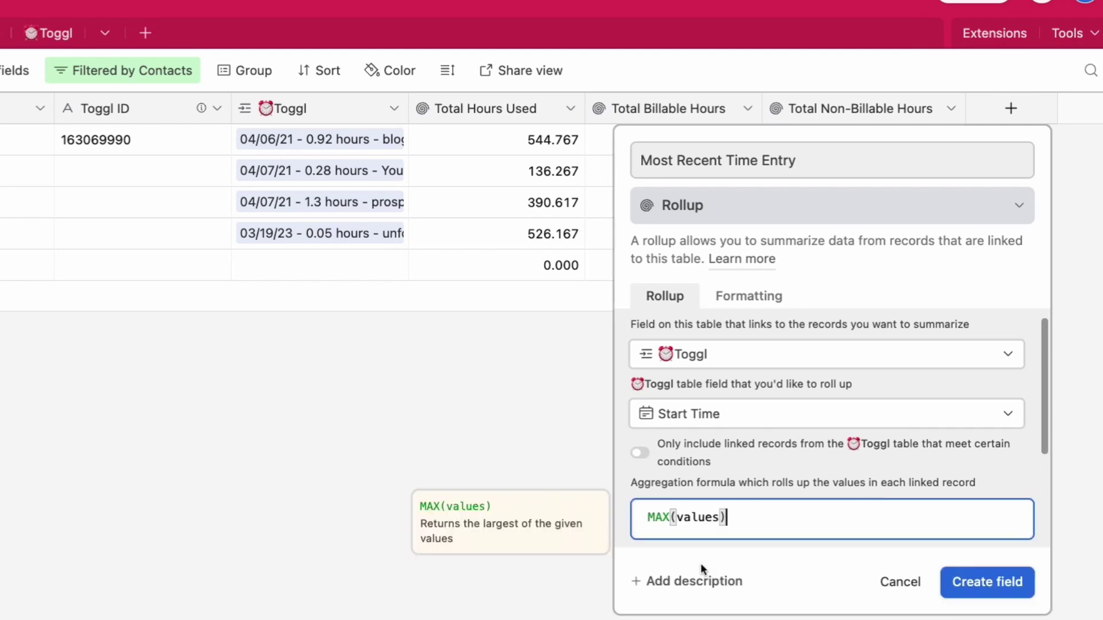
left_click(984, 580)
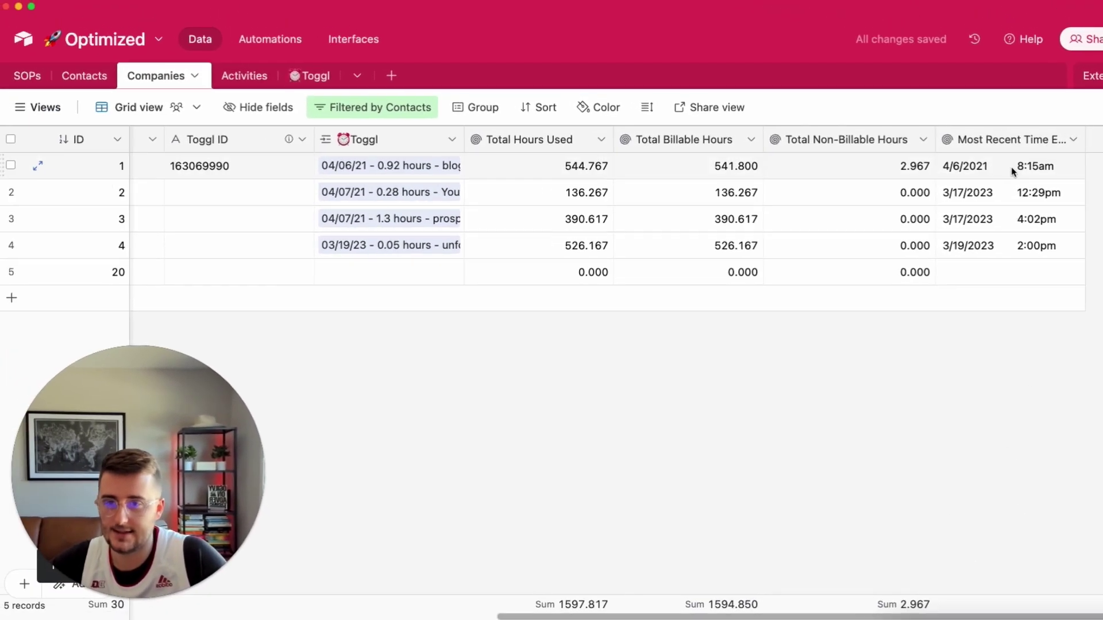
left_click(1011, 166)
left_click_drag(1085, 139, 1102, 139)
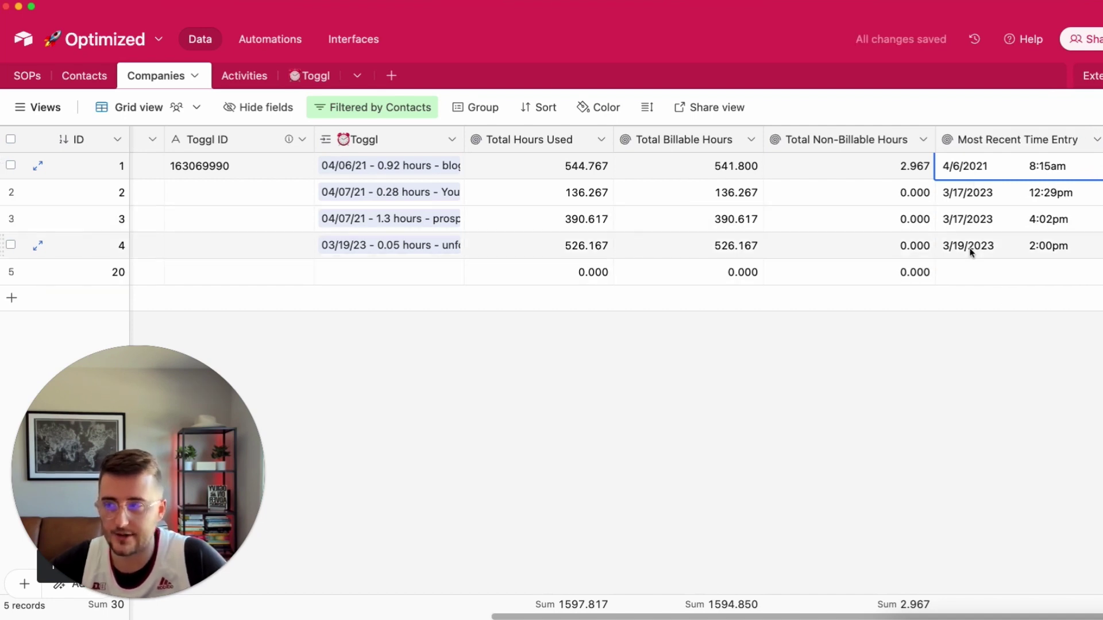
Step: Check the Most Recent Time Entry dates for the MKT, Sales/Biz Dev and OIS companies
scroll(726, 192, "left", 10)
left_click(257, 198)
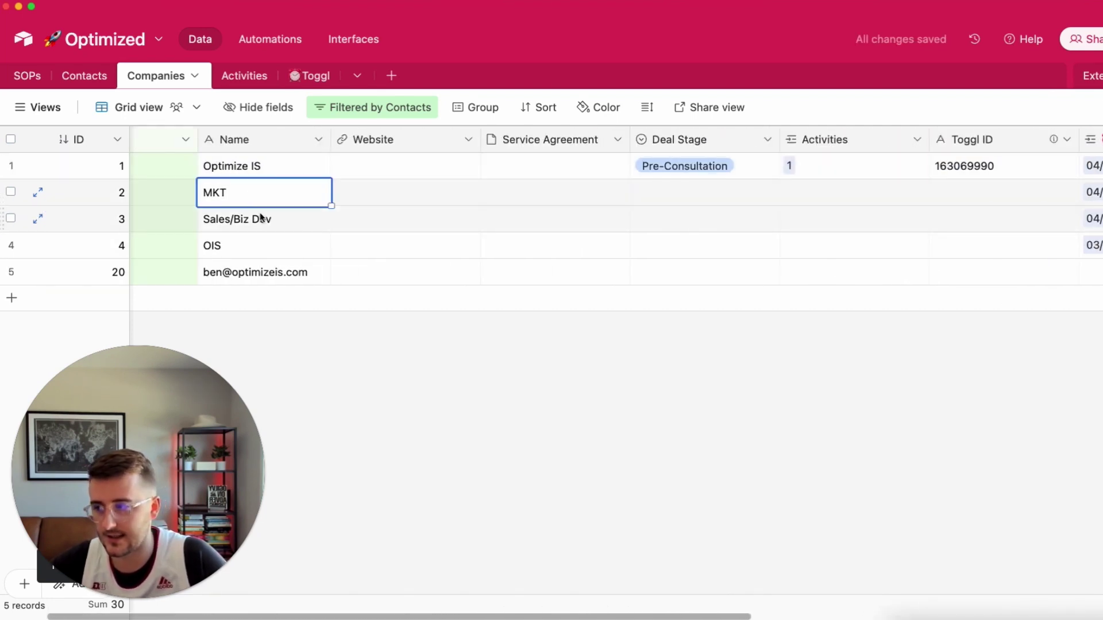
left_click(254, 222)
left_click(253, 247)
scroll(254, 253, "right", 10)
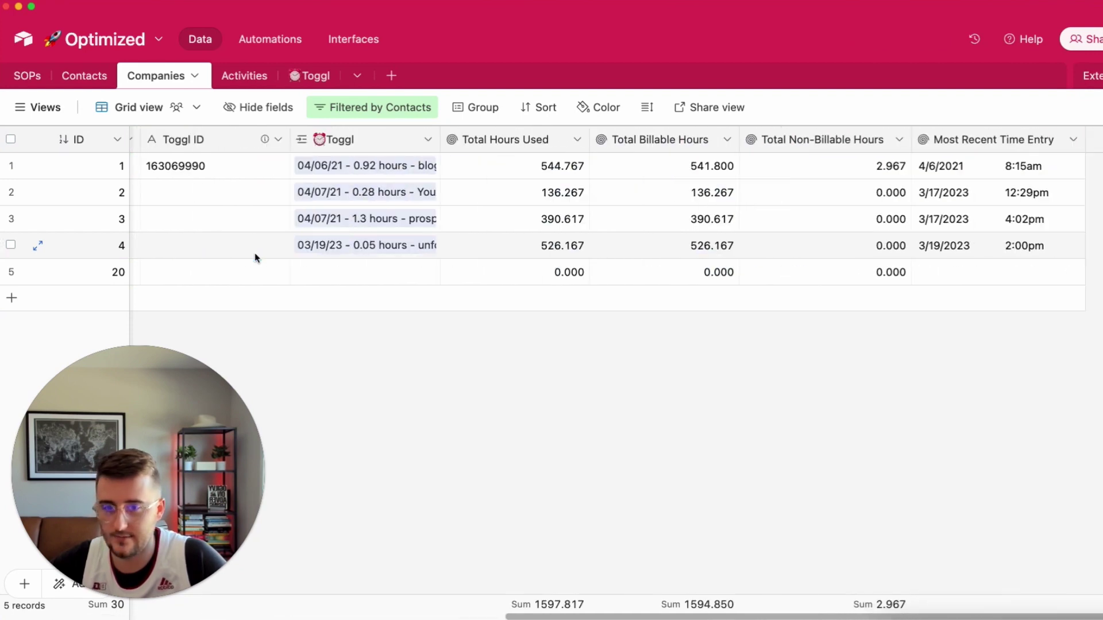
left_click(1013, 230)
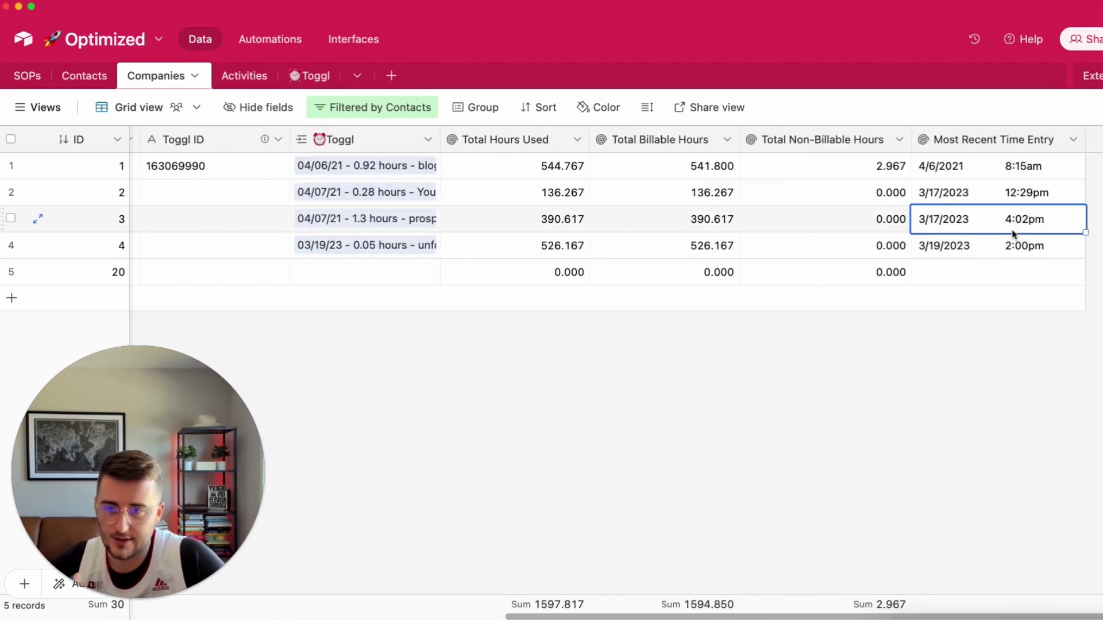
Step: Duplicate the Most Recent Time Entry field and change the copy's aggregation formula to MIN(values)
right_click(1009, 145)
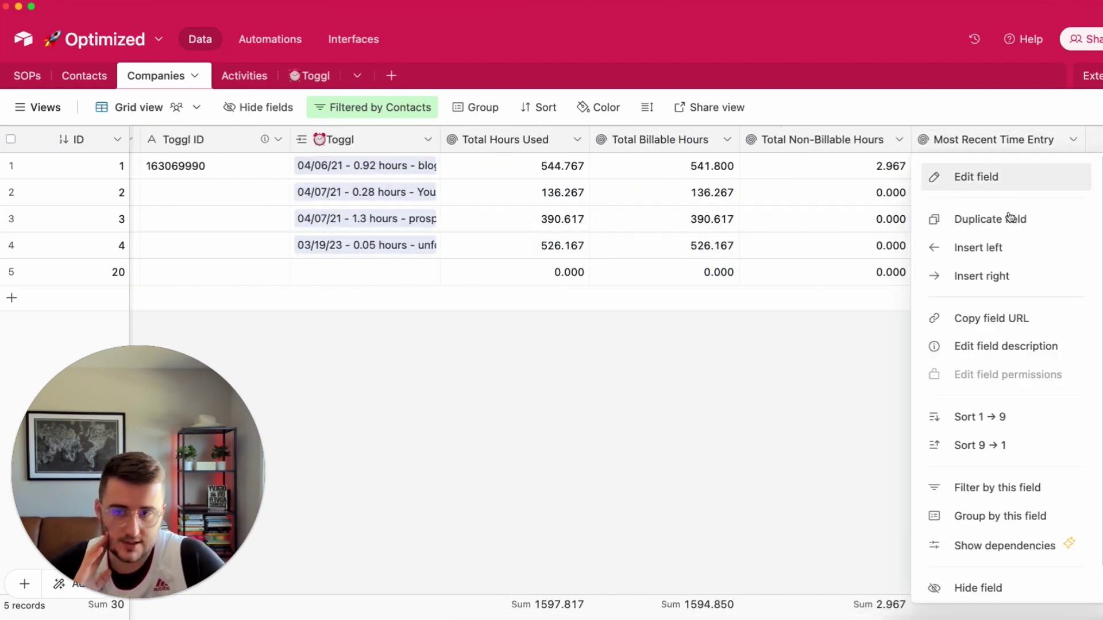
left_click(1011, 219)
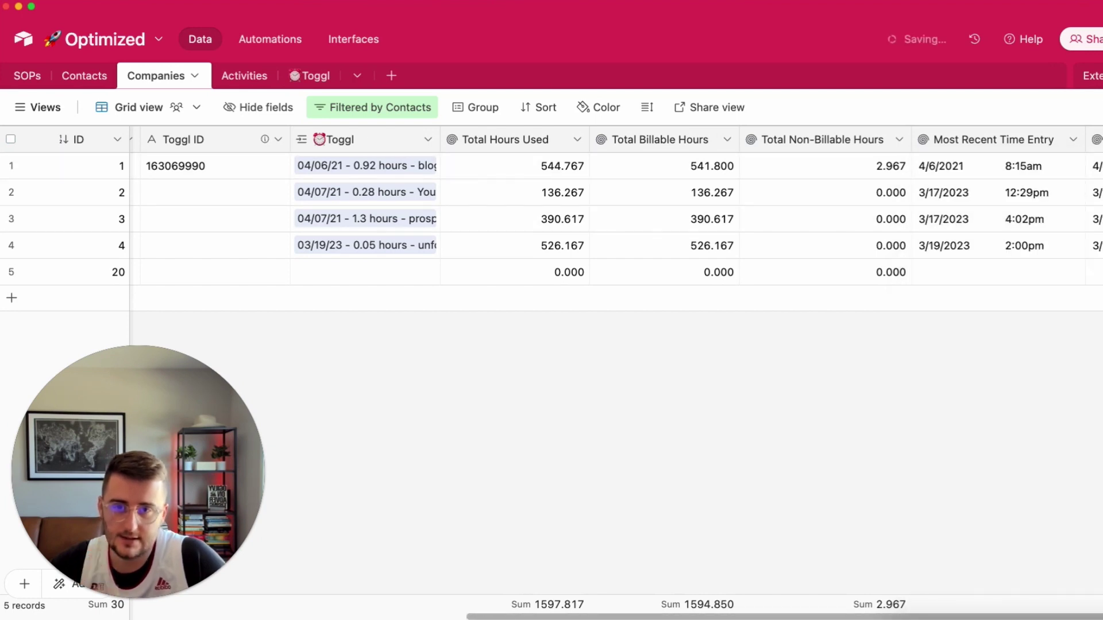
left_click(734, 488)
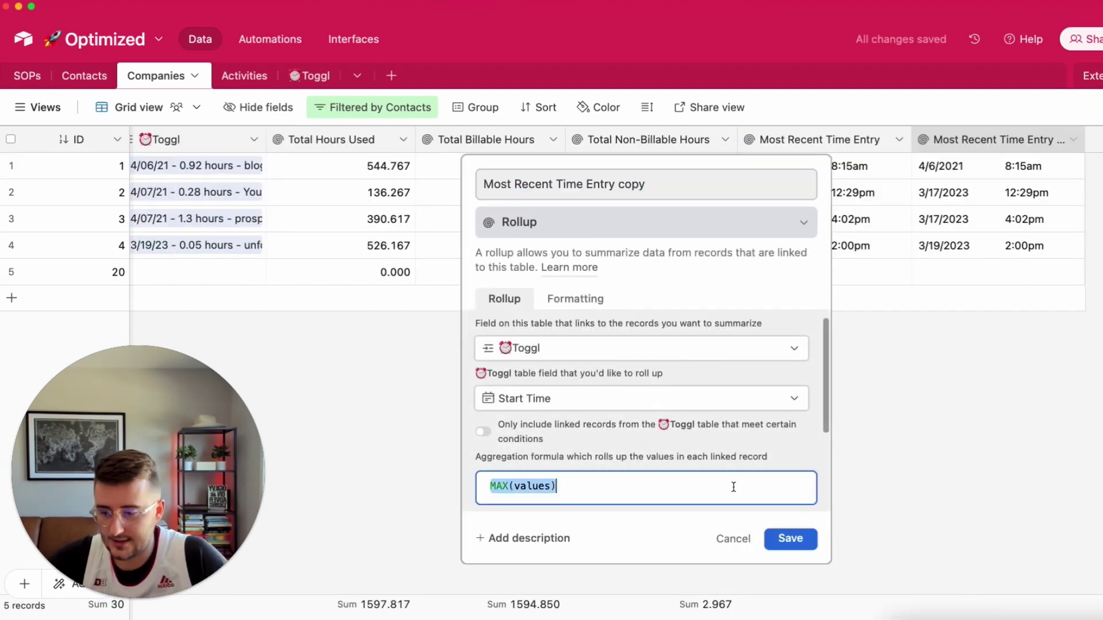
type("min")
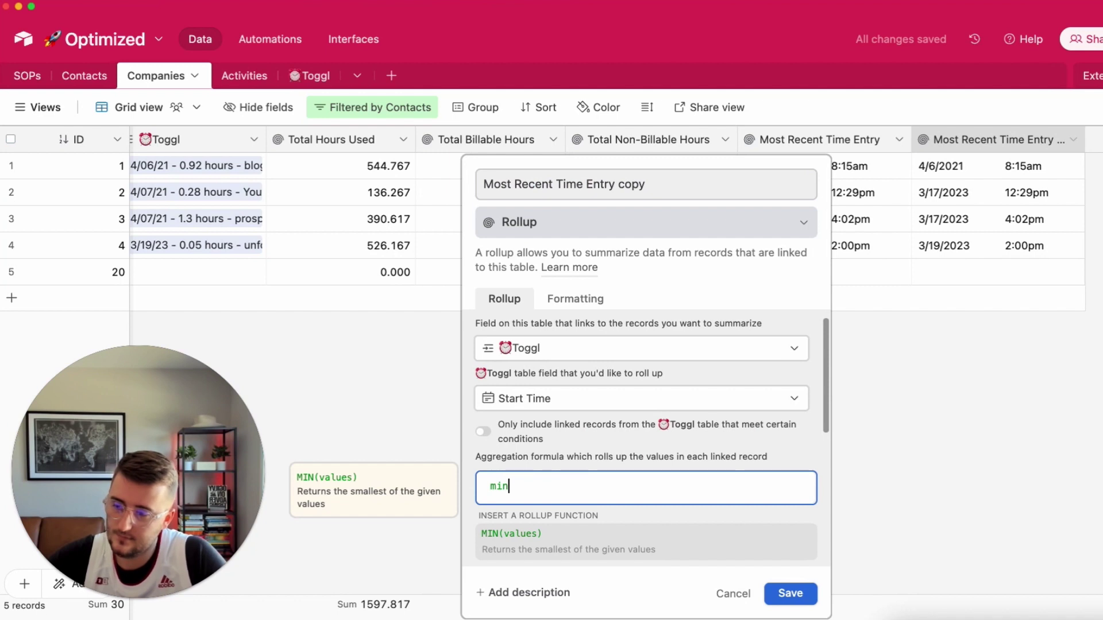
key("Return")
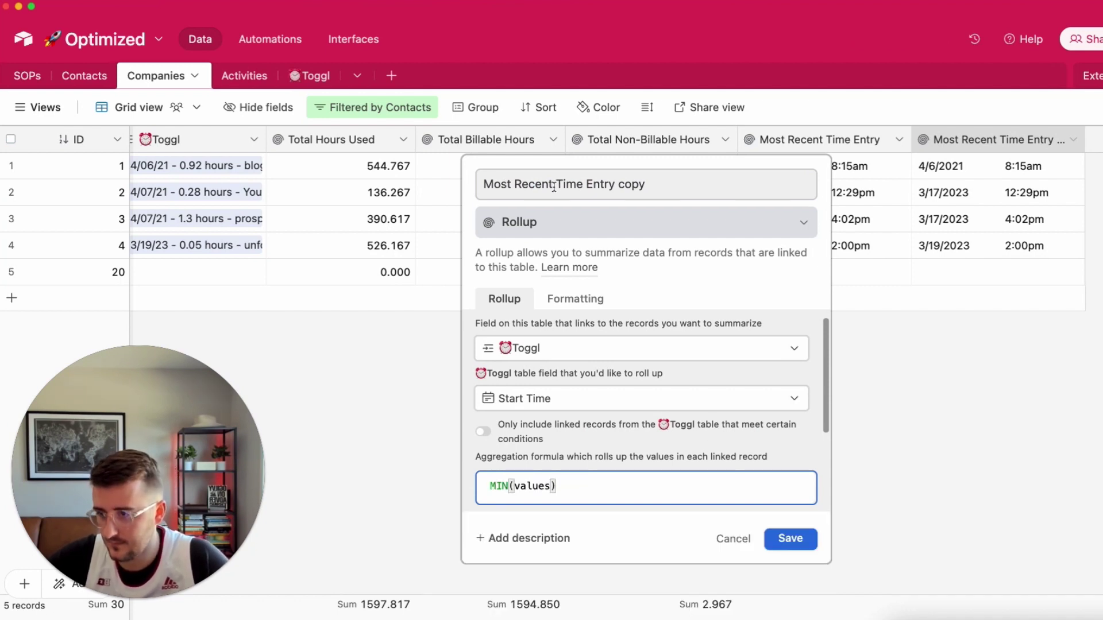
Step: Rename the duplicated rollup field First Time Entry and save it
left_click(554, 187)
key("shift+super+Left")
type("First")
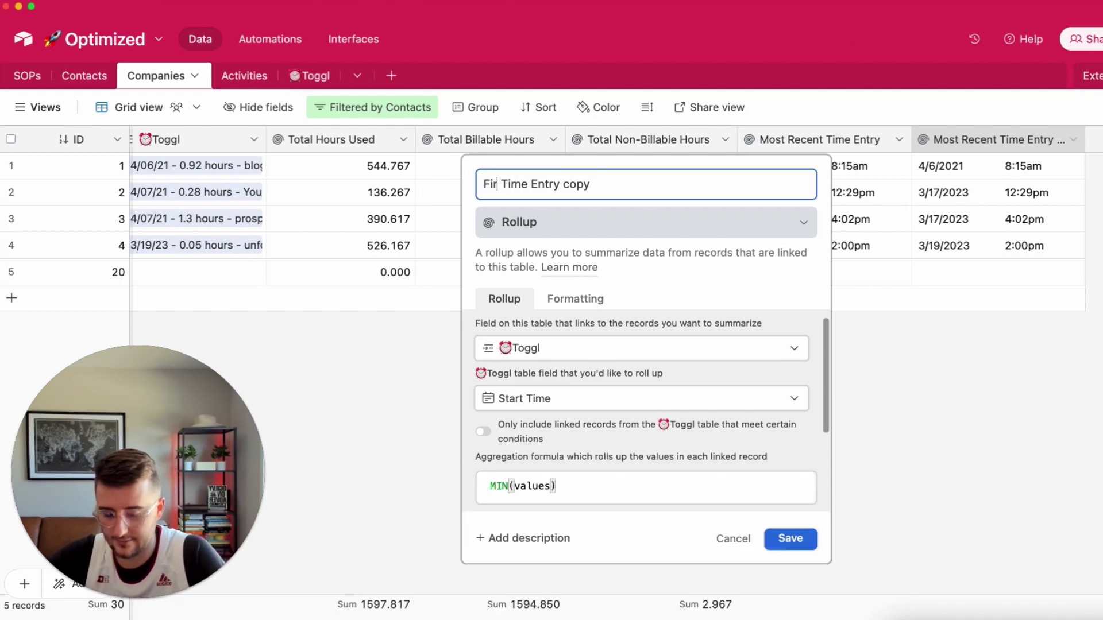
key("super+Right")
key("BackSpace")
key("BackSpace")
key("BackSpace")
key("BackSpace")
key("BackSpace")
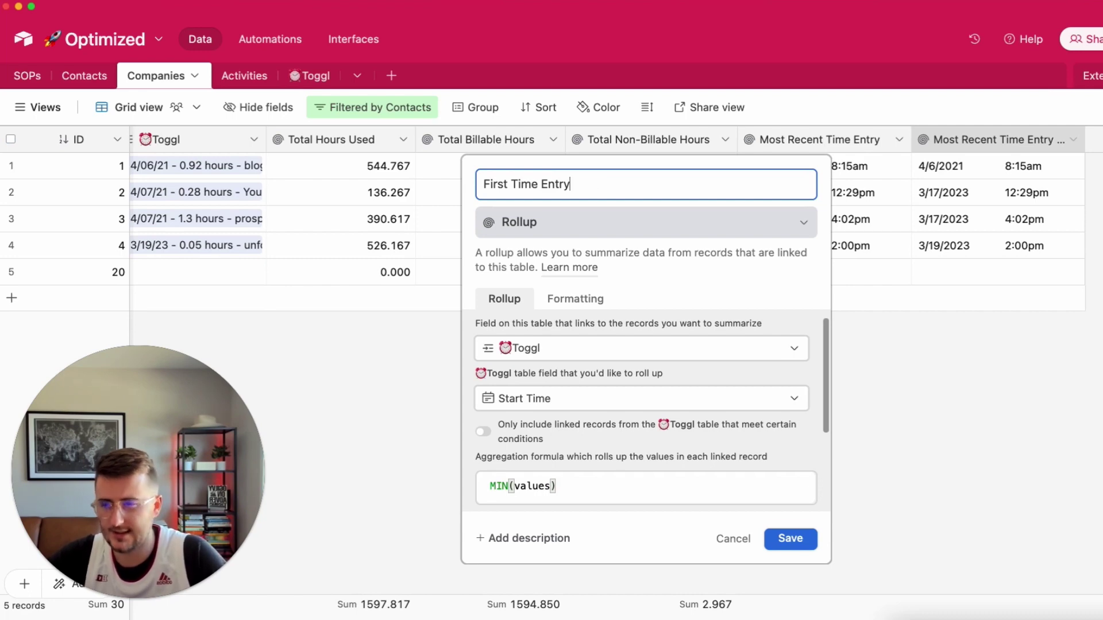
key("Return")
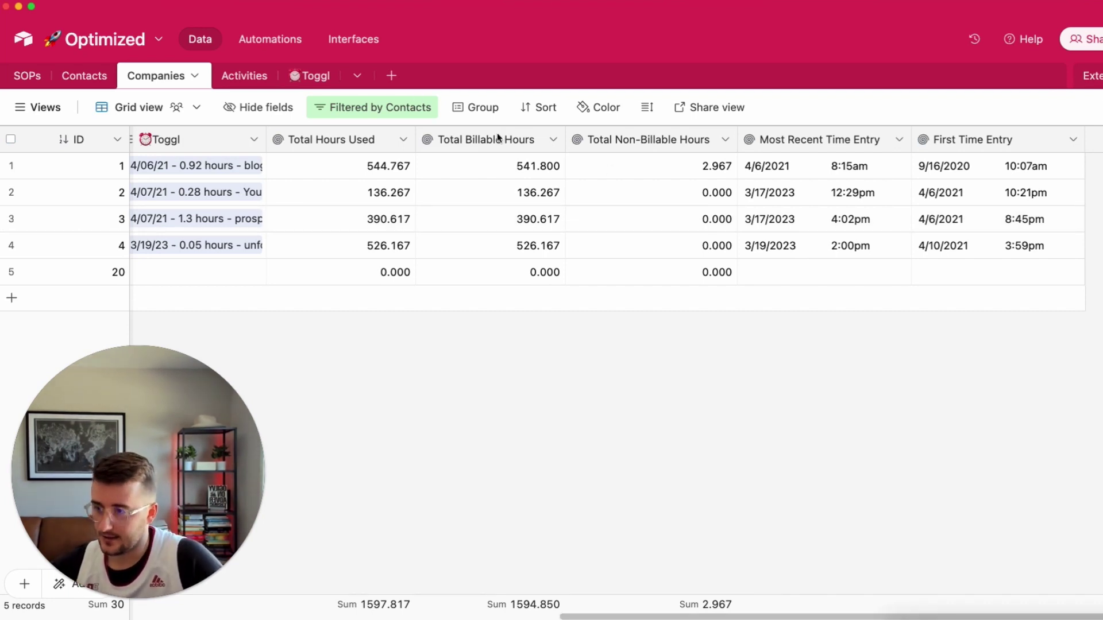
Step: Select the Total Billable Hours column in the Companies table
left_click(524, 145)
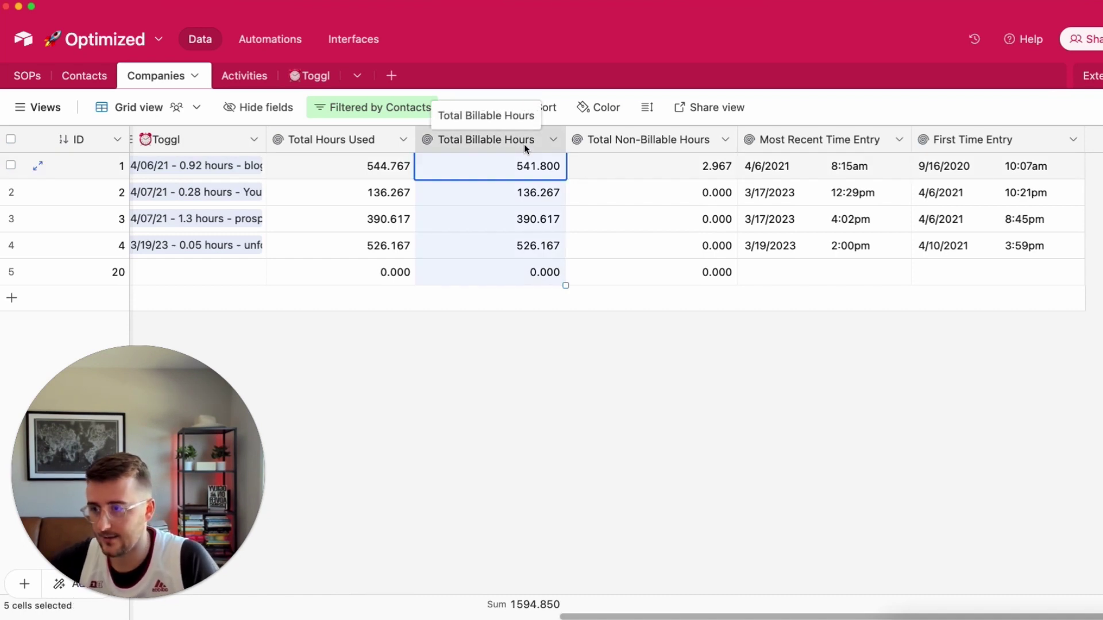